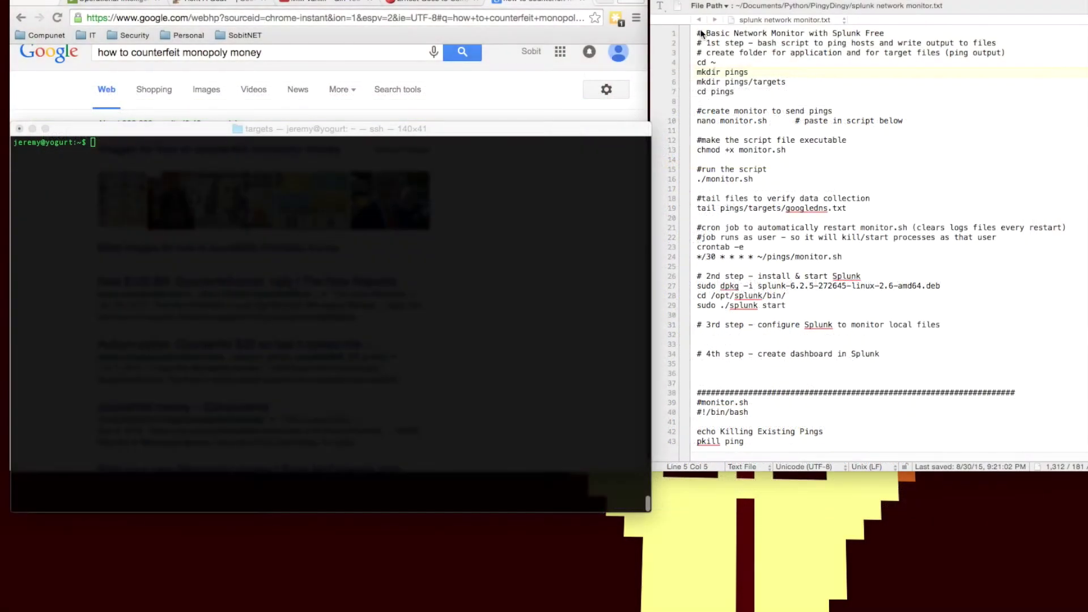
Step: Create the pings and pings/targets folders with the commands from the setup notes
left_click(728, 79)
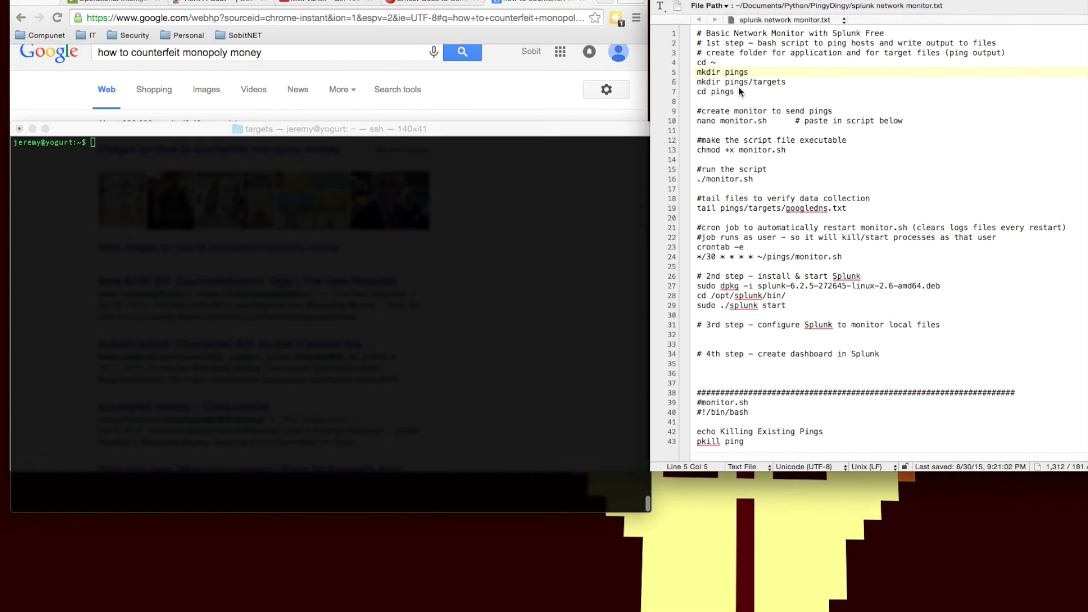
left_click_drag(735, 91, 695, 61)
key("super+c")
left_click(490, 202)
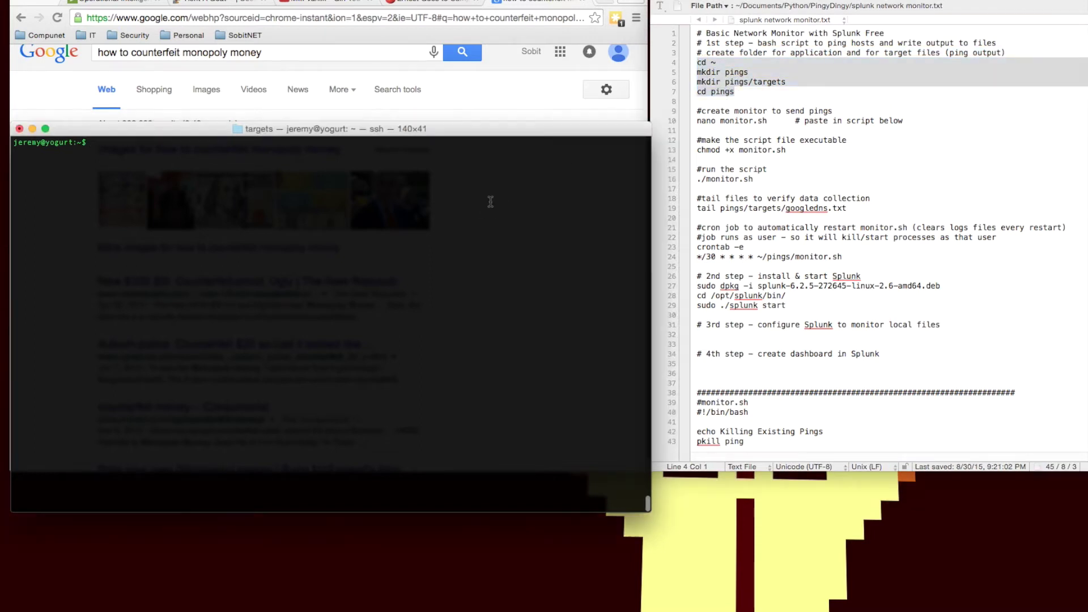
key("super+v")
key("Return")
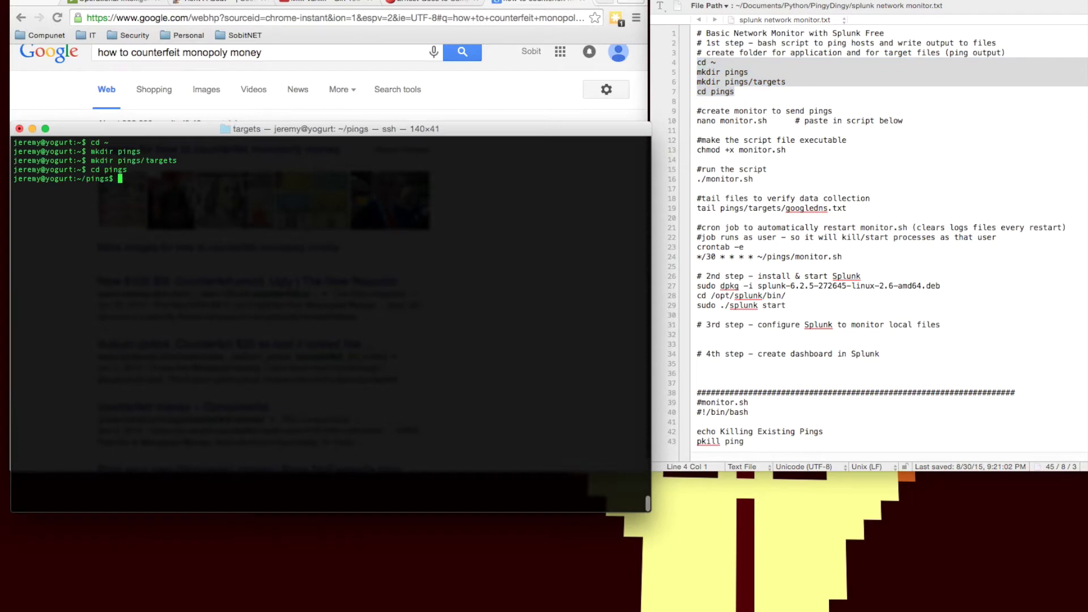
Step: Paste the ping-monitoring script from the notes into nano and save it as monitor.sh
left_click(774, 105)
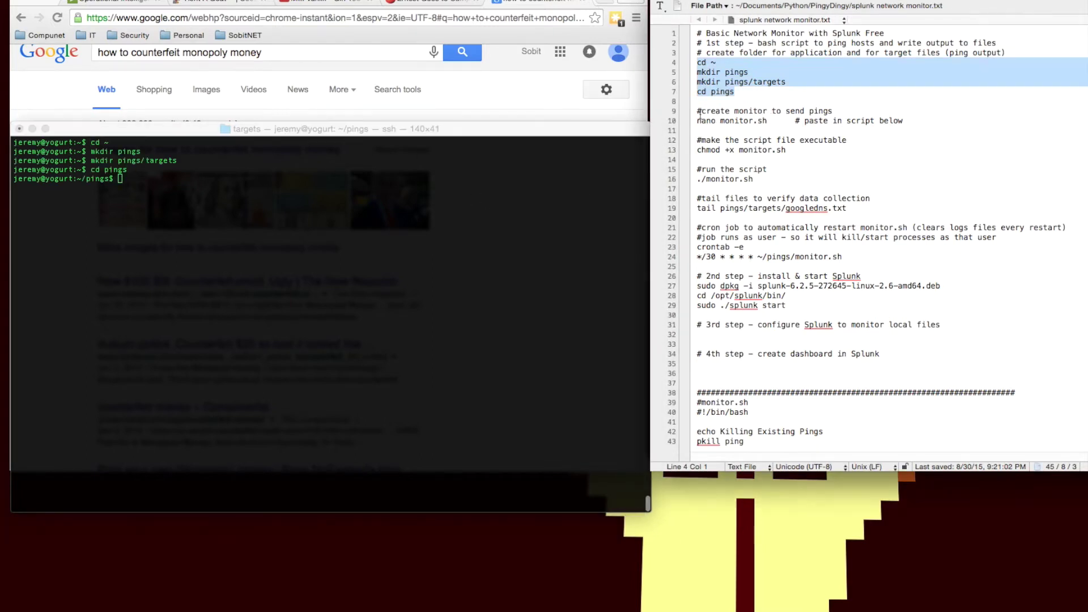
left_click_drag(697, 110, 832, 121)
left_click(735, 121)
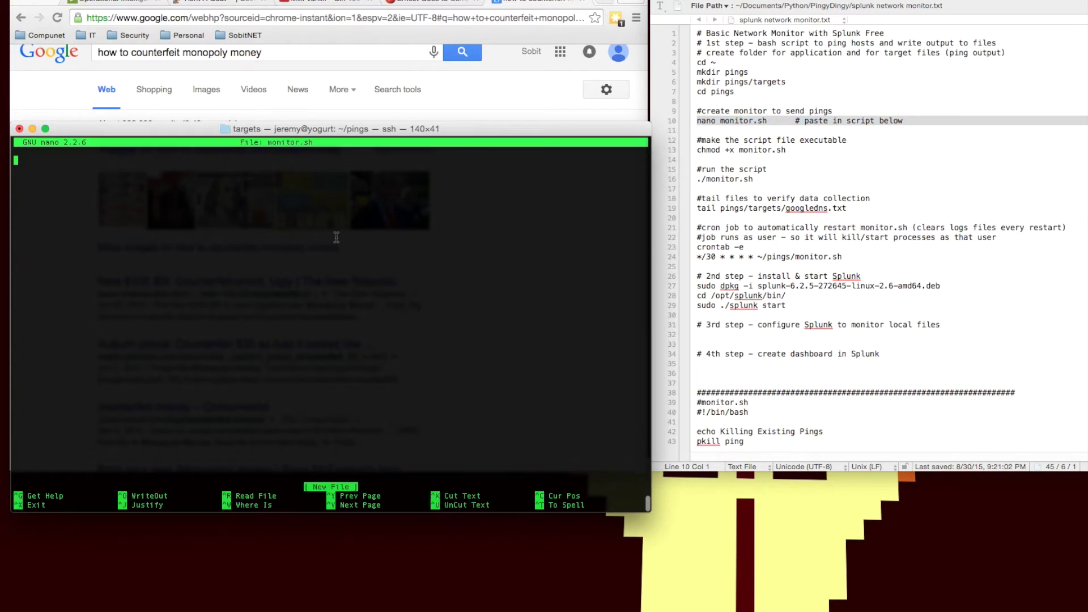
left_click(712, 278)
scroll(712, 278, "down", 5)
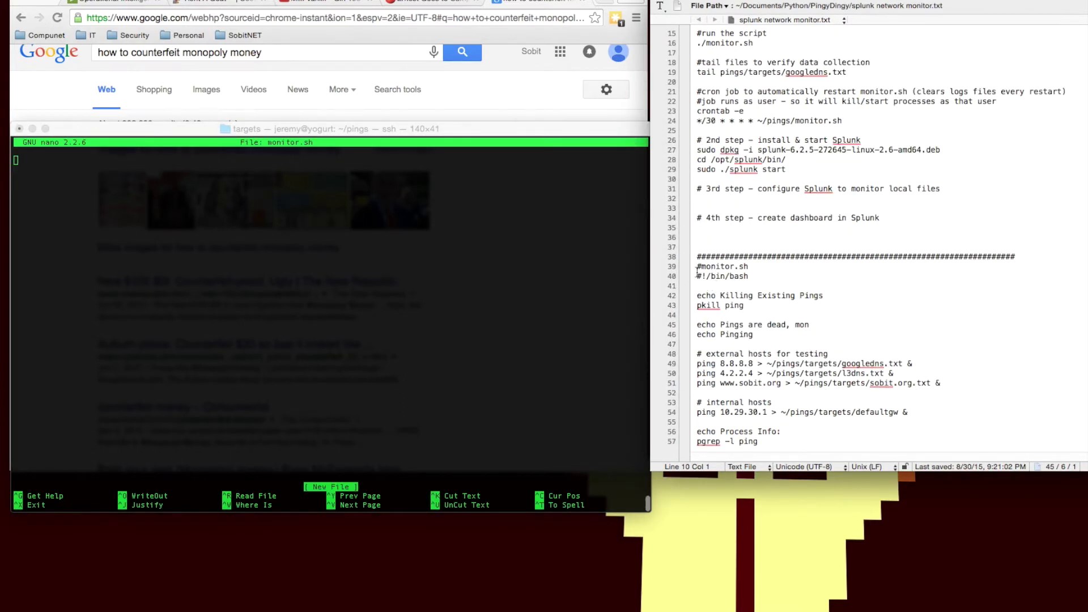
left_click_drag(697, 270, 803, 460)
left_click(343, 428)
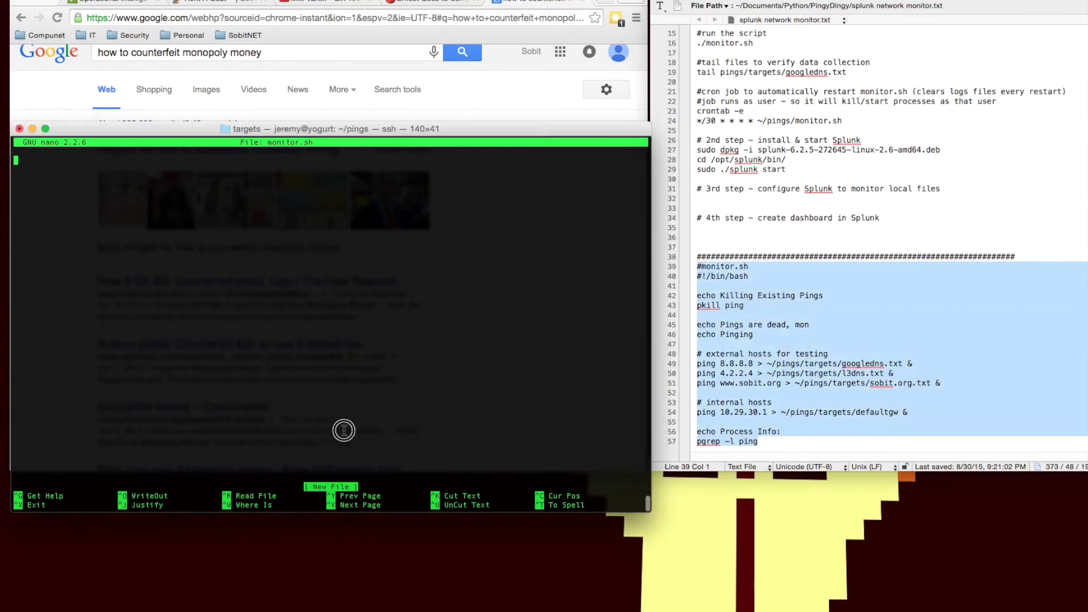
key("super+v")
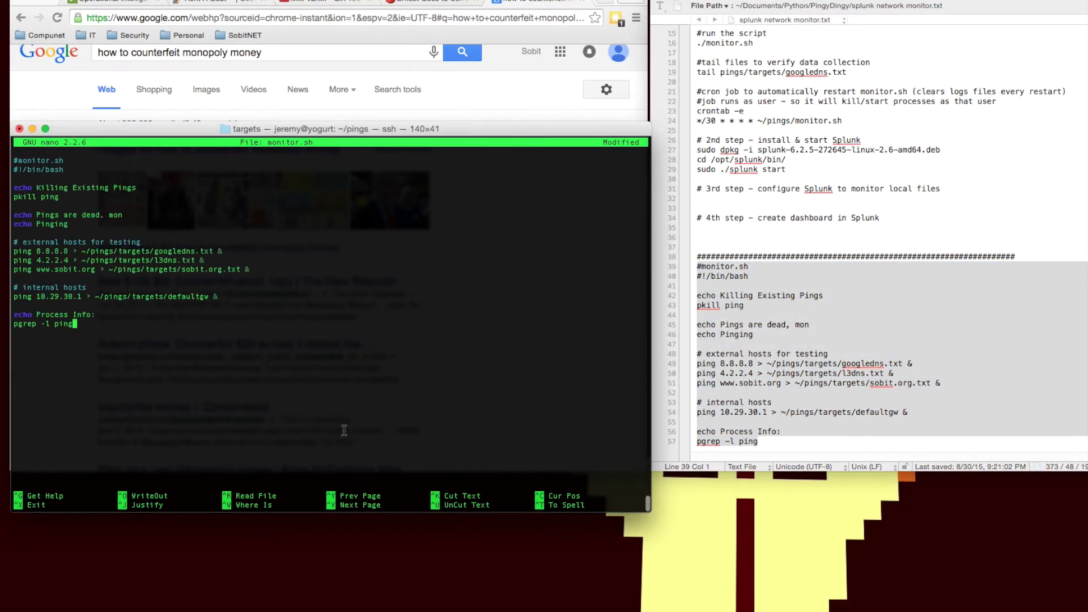
key("ctrl+o")
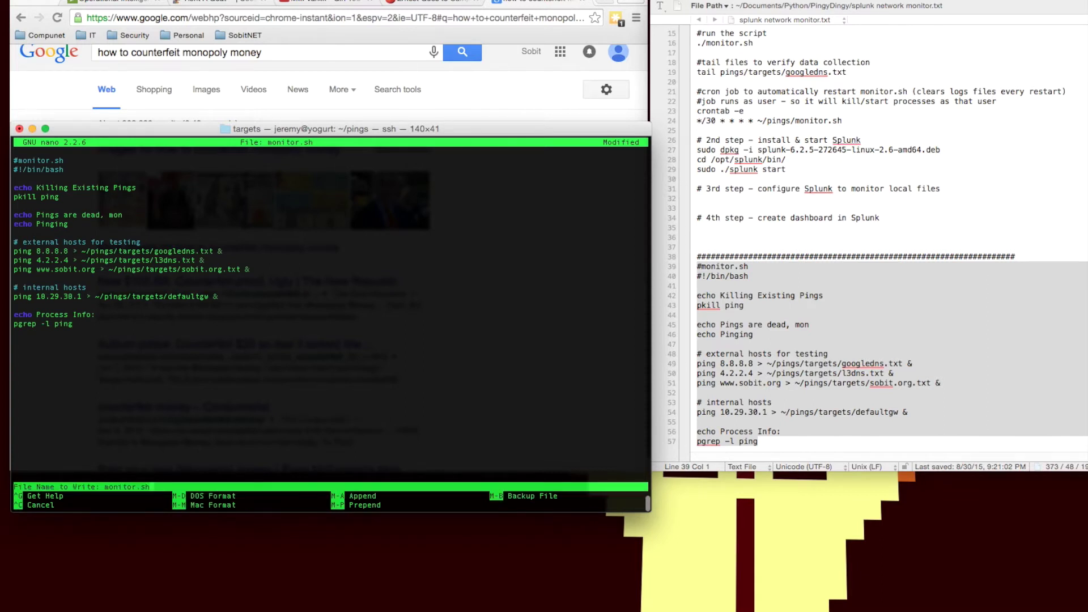
key("Return")
key("ctrl+x")
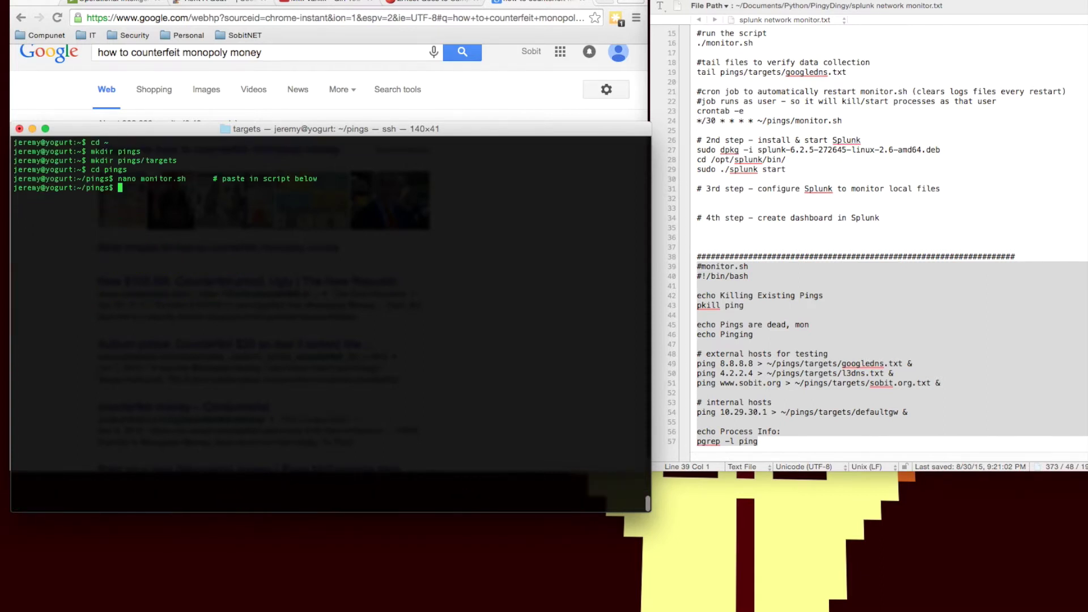
Step: Make monitor.sh executable with chmod +x monitor.sh
type("chmod")
scroll(728, 170, "up", 5)
left_click(733, 164)
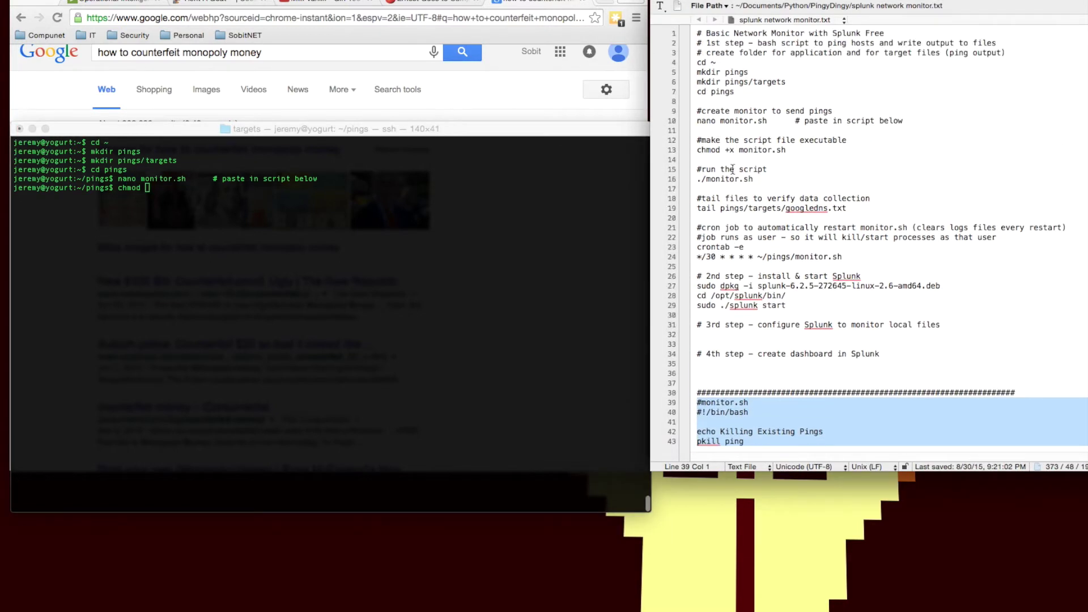
left_click(674, 150)
left_click(369, 208)
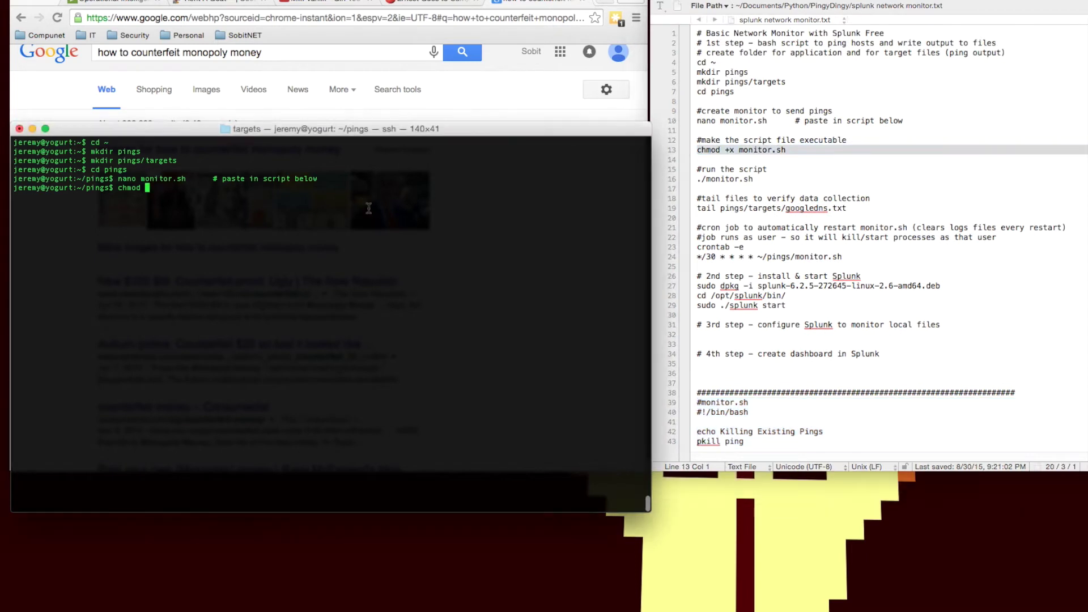
type("+x ")
type("mo")
key("Tab")
key("Return")
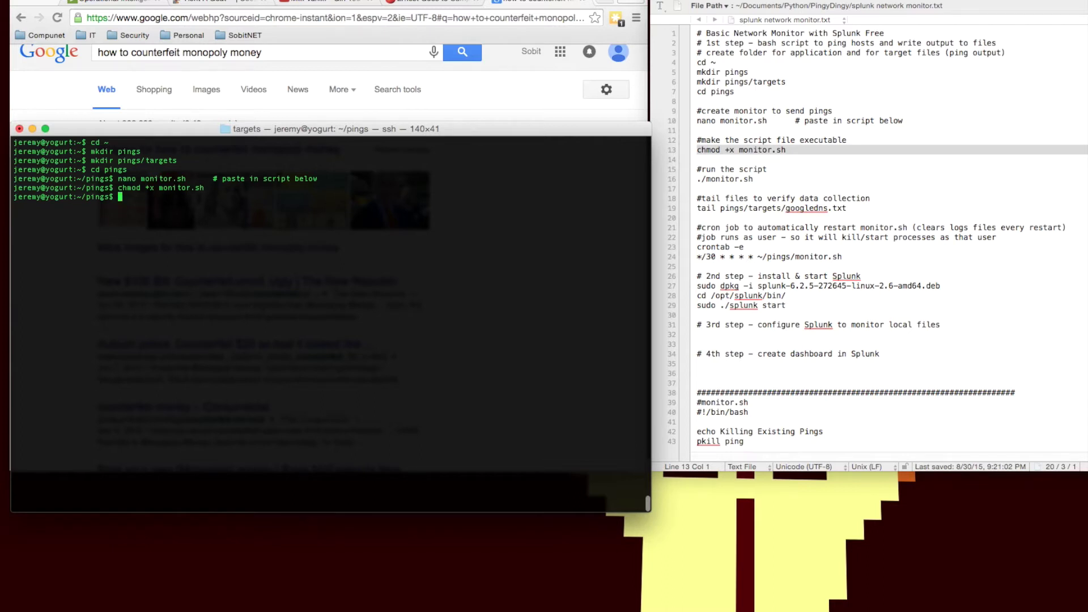
Step: Start the ping monitor by running ./monitor.sh
type("./monitoir")
key("BackSpace")
key("BackSpace")
type("r.sh")
key("Return")
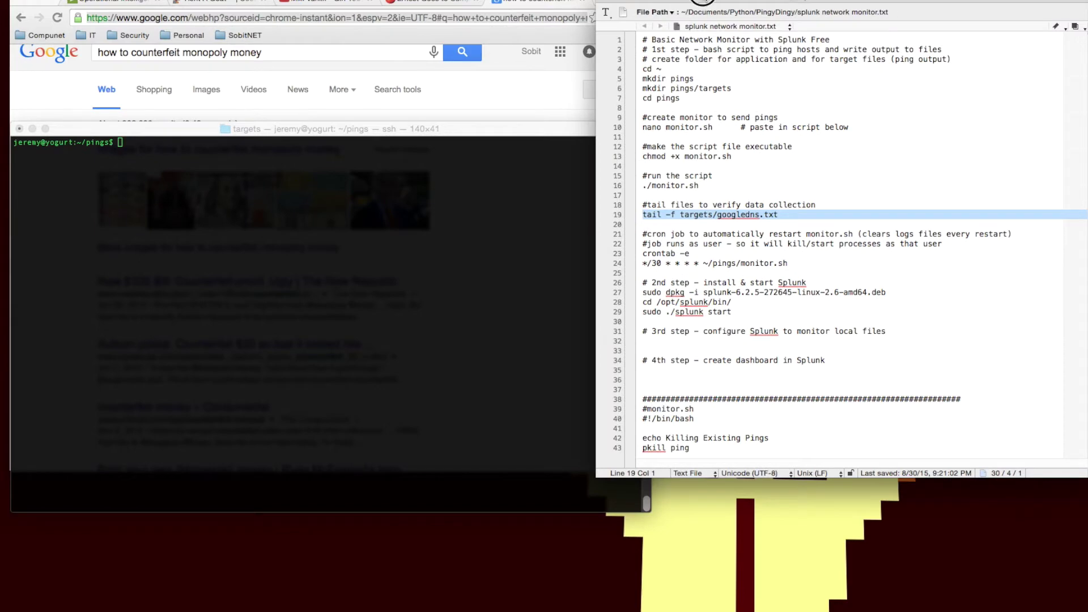
Step: Follow targets/googledns.txt with tail -f to confirm 8.8.8.8 replies, then stop it
left_click_drag(708, 2, 742, 0)
left_click(259, 412)
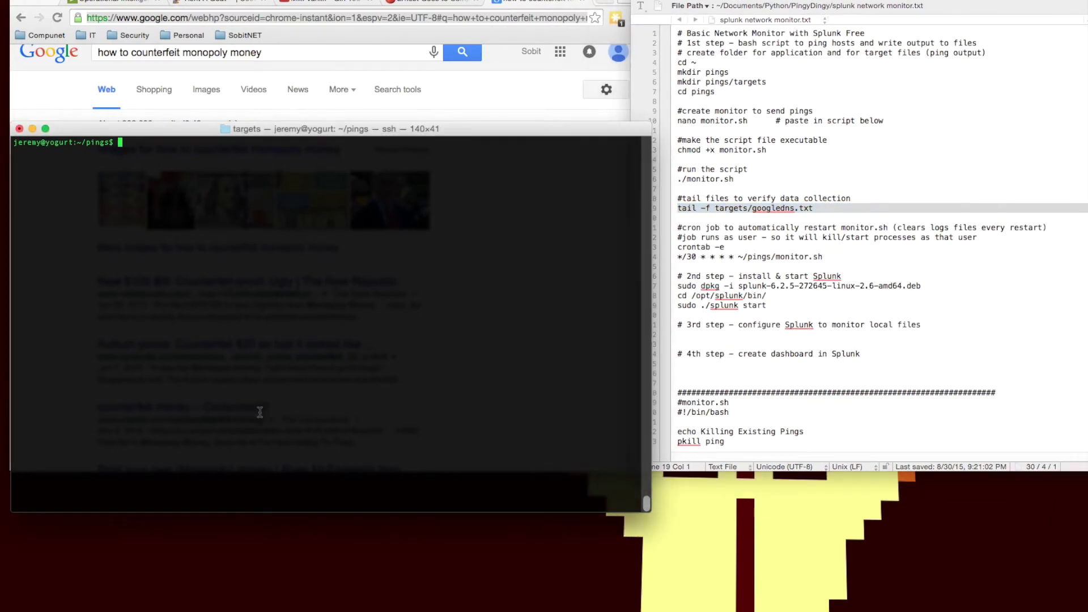
key("super+v")
key("Return")
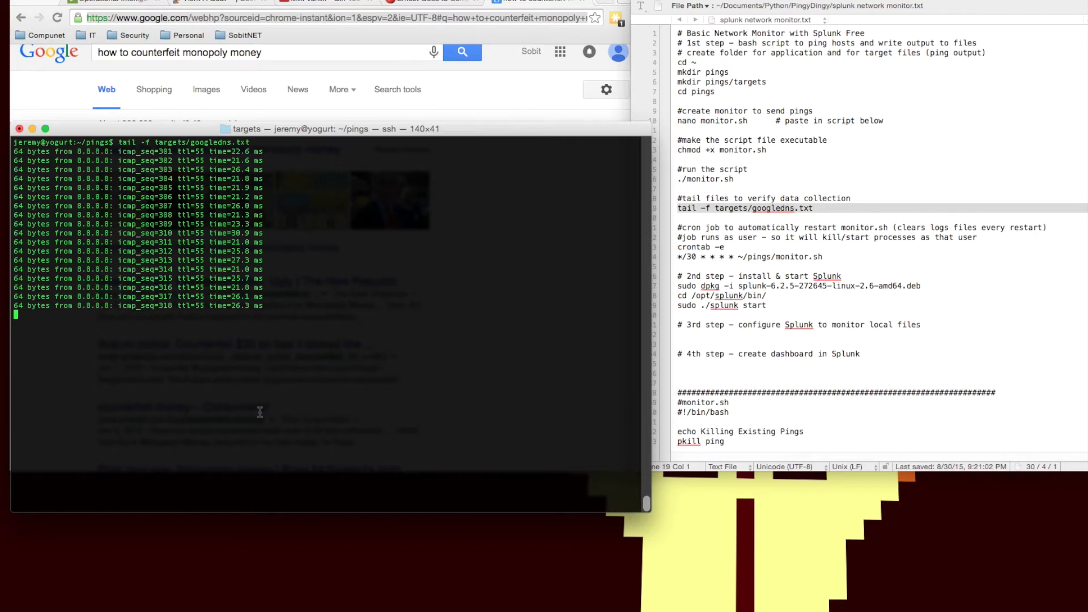
key("ctrl+c")
Step: Select the cron schedule line for monitor.sh in the setup notes
left_click(669, 233)
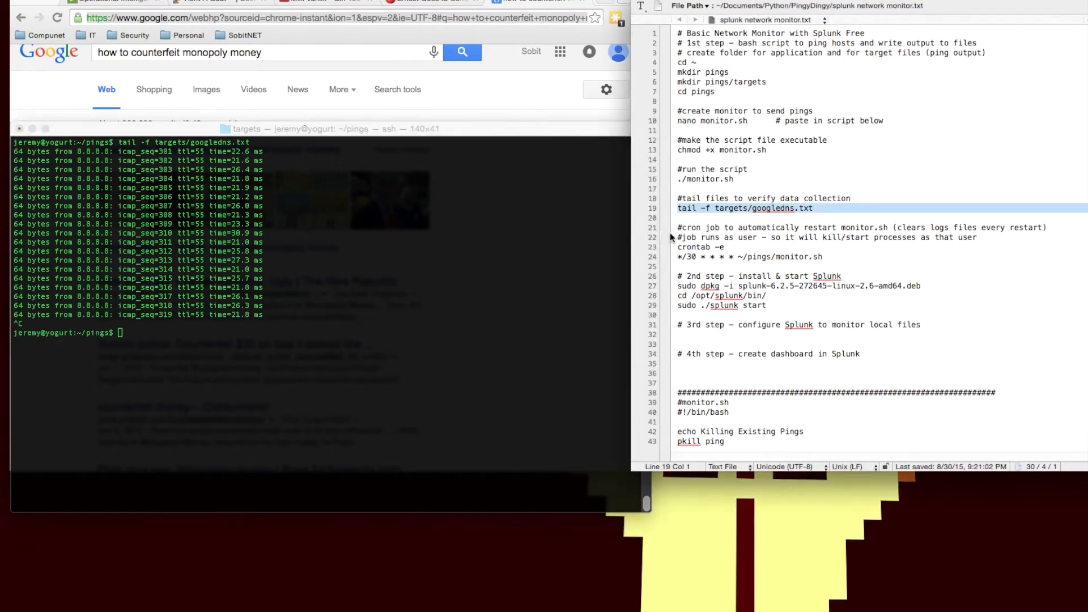
left_click(669, 230)
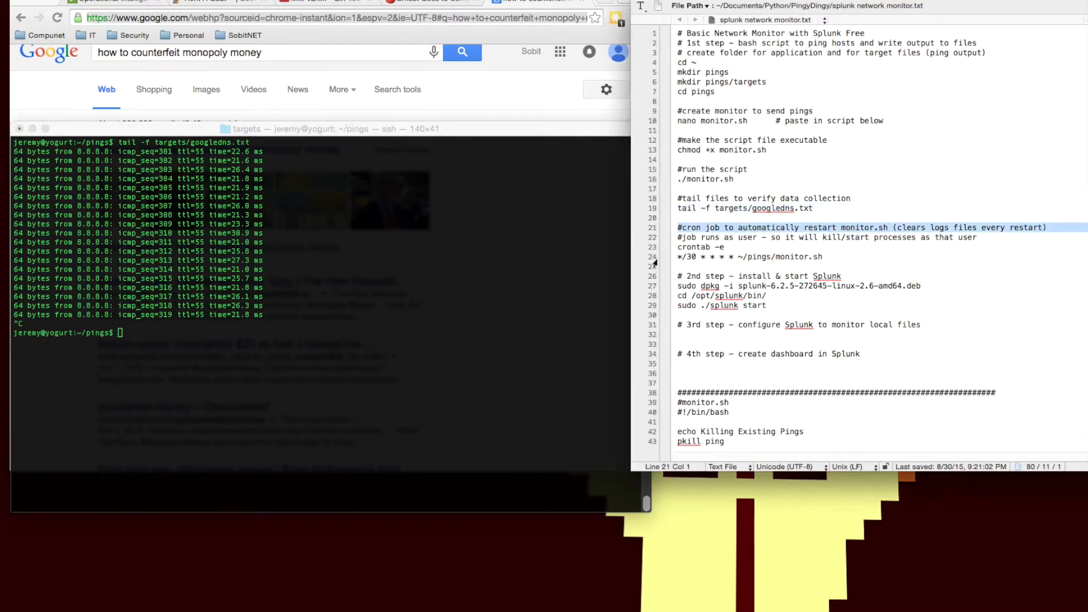
left_click(653, 258)
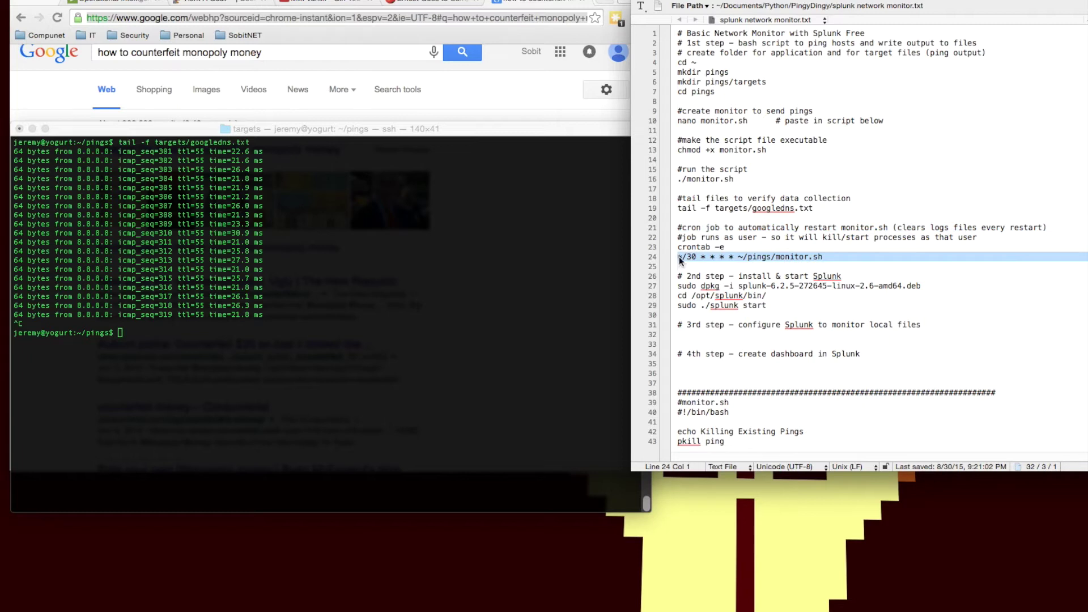
Step: Open crontab -e and add the */30 * * * * ~/pings/monitor.sh schedule
left_click(378, 289)
type("cron")
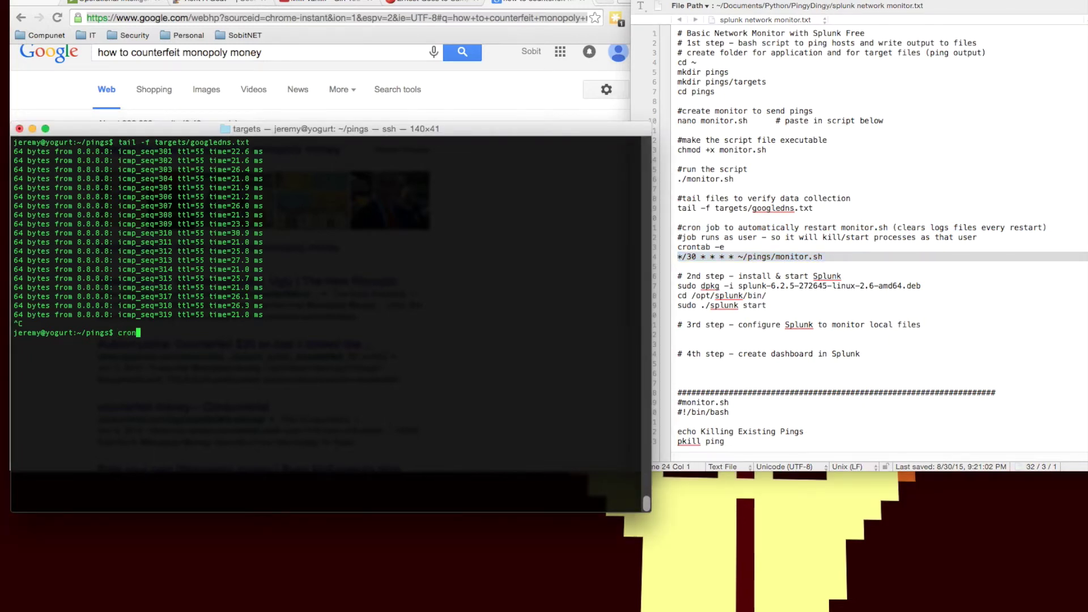
type("tab -e")
key("Return")
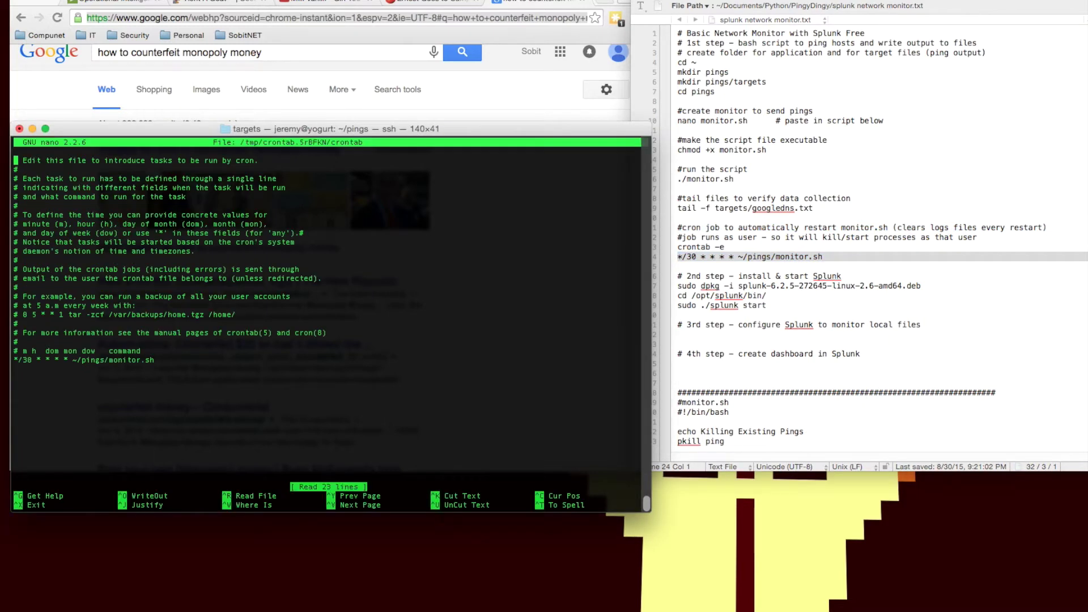
left_click_drag(154, 361, 4, 358)
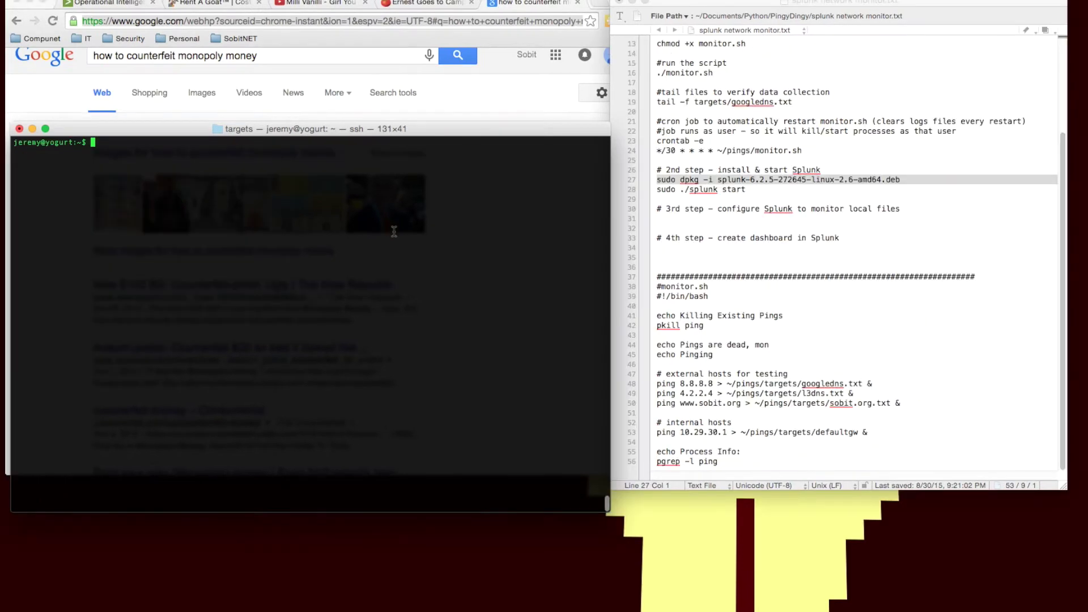
key("super+v")
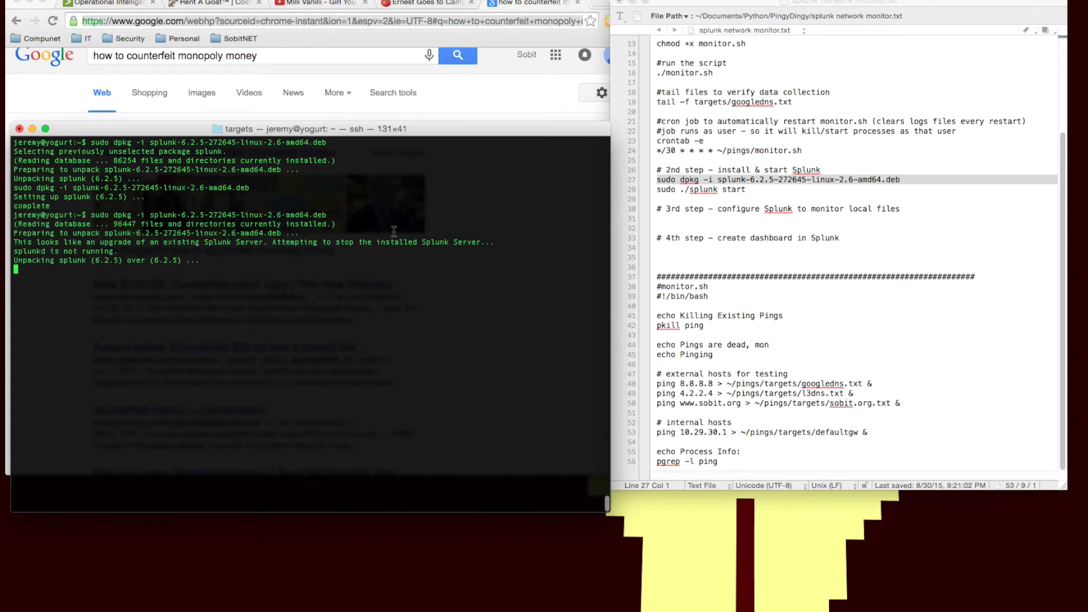
Step: Start Splunk from /opt/splunk/bin with sudo ./splunk start and accept its license agreement
type("cd /")
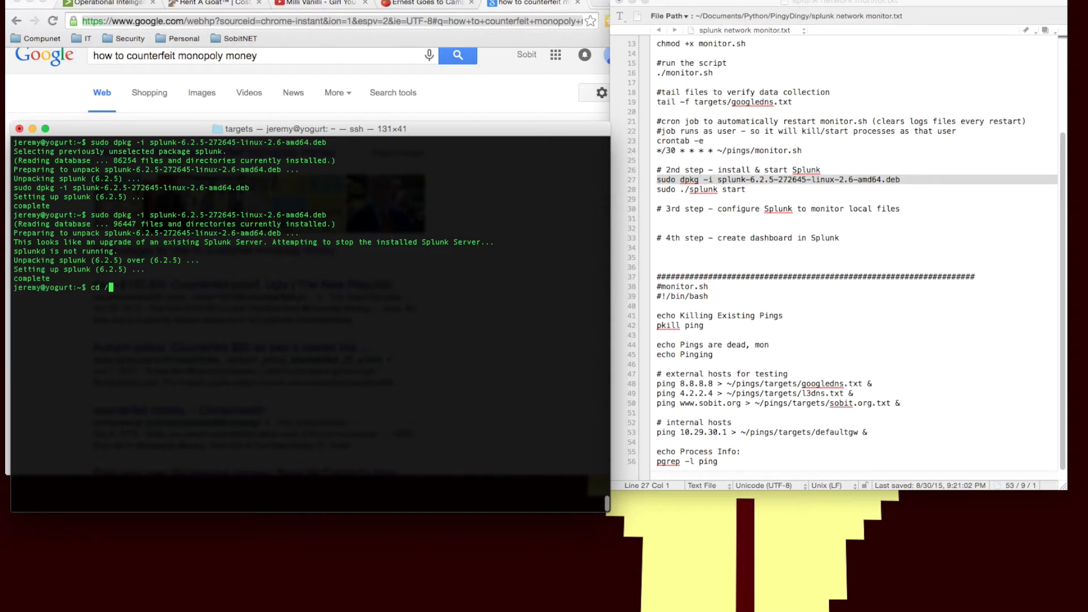
type("opt/splunk/bin")
key("Return")
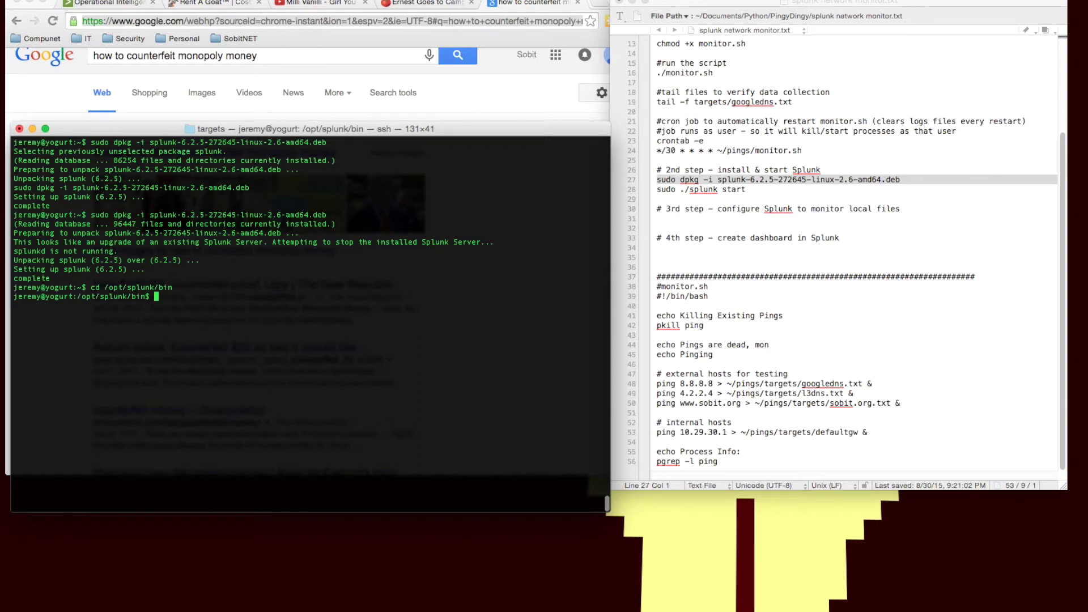
type("sudo ./splunk start")
key("Return")
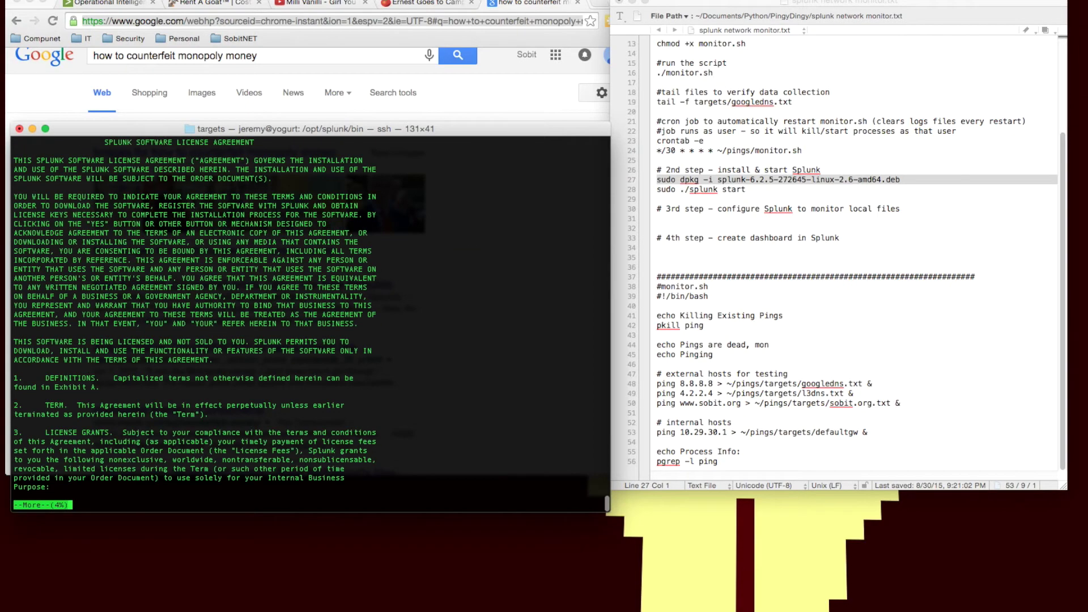
key("space")
key("space")
key("space")
key("space")
key("space")
key("space")
key("space")
key("space")
key("space")
key("space")
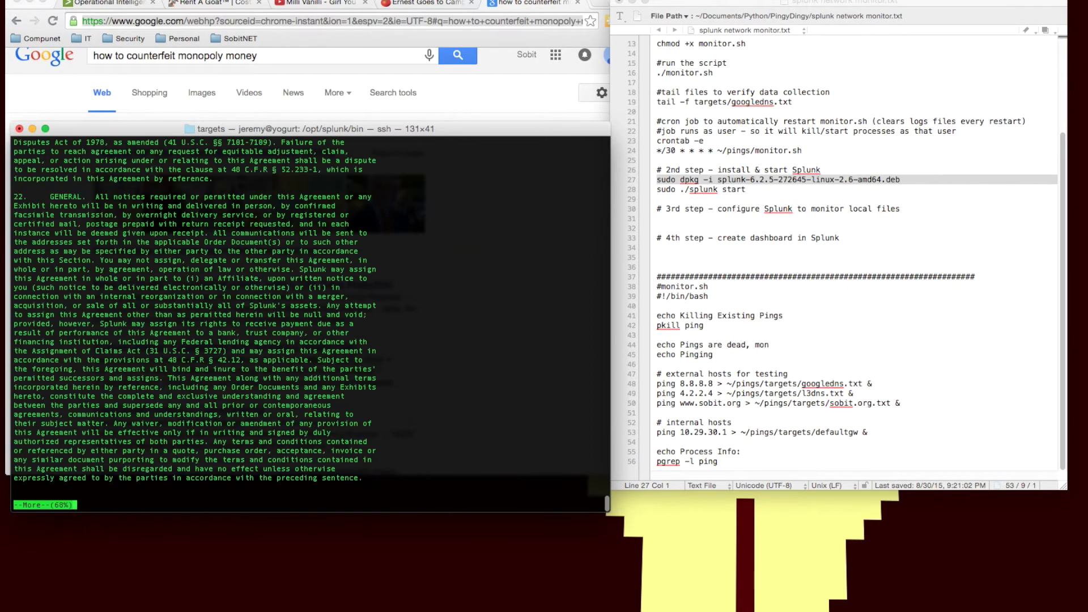
key("space")
key("space")
key("space")
key("space")
key("space")
key("space")
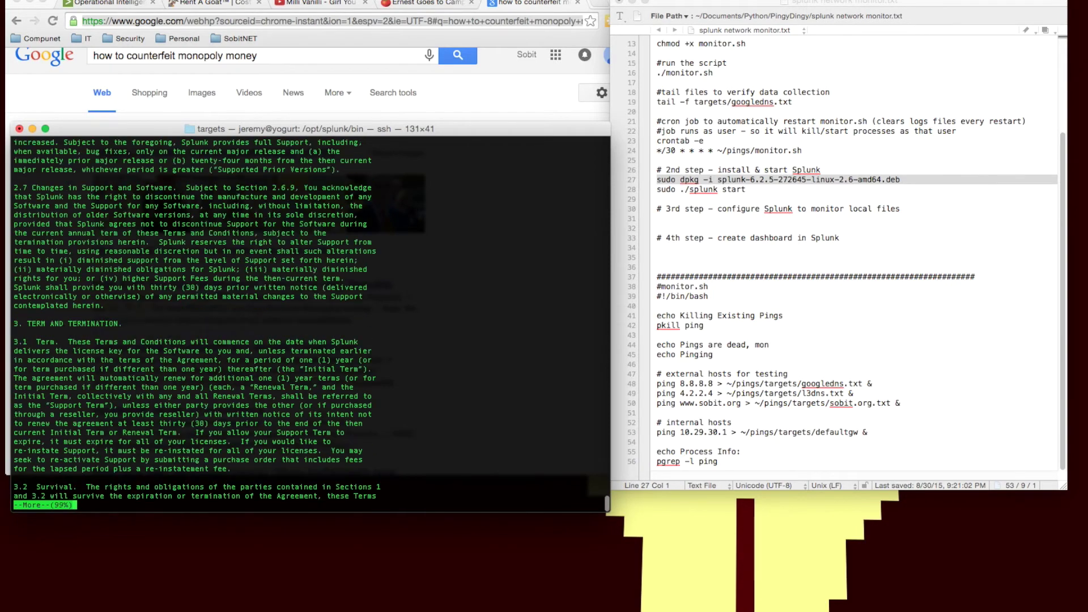
key("space")
type("y")
key("Return")
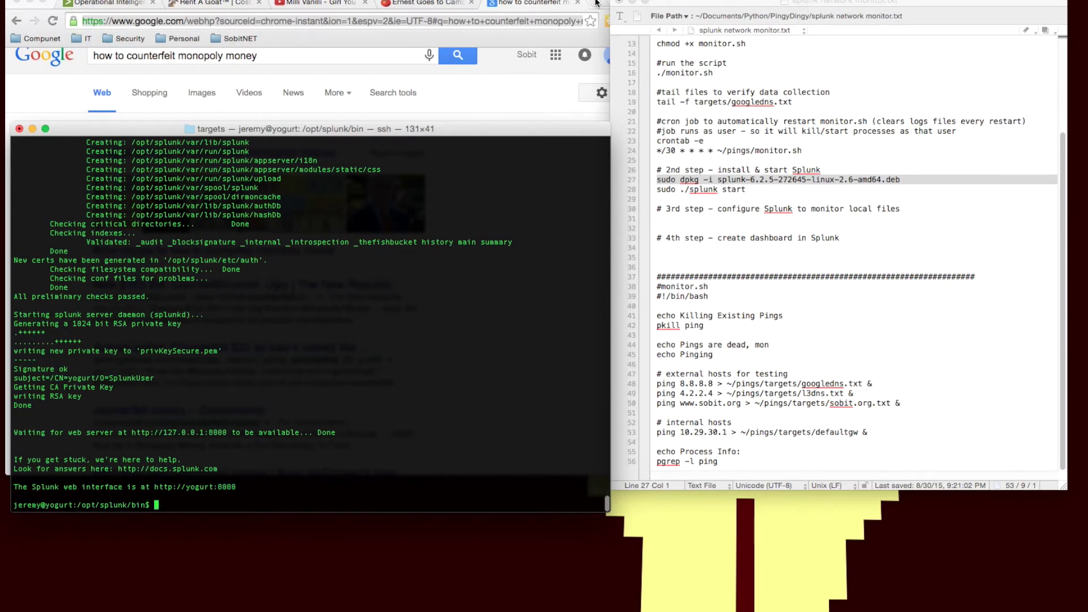
left_click(537, 50)
key("super+t")
type("http://")
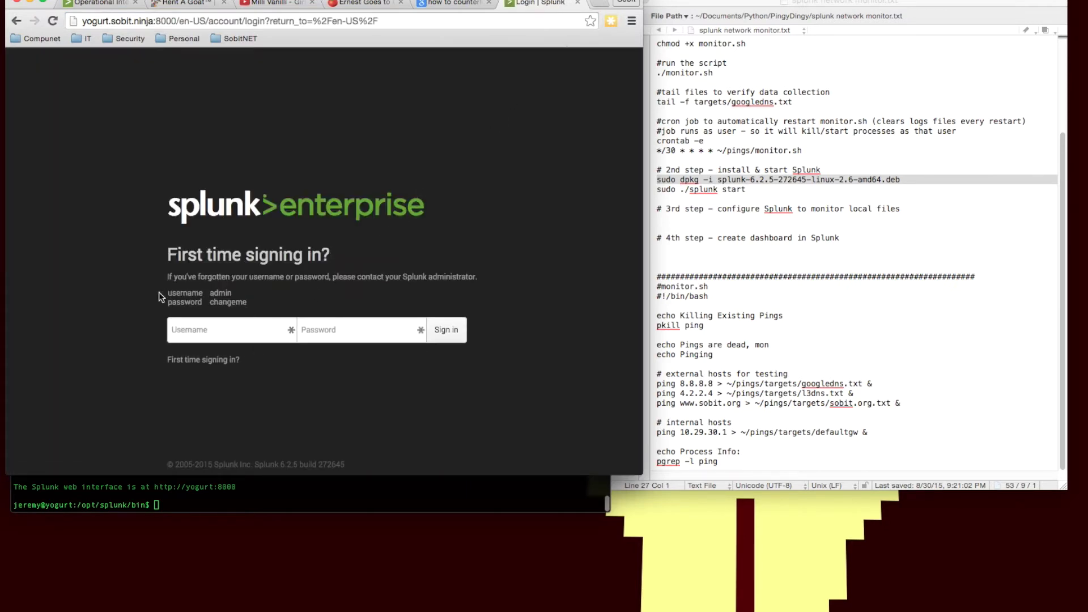
left_click_drag(158, 291, 208, 335)
left_click(238, 301)
left_click(209, 329)
type("admichangeme")
key("Return")
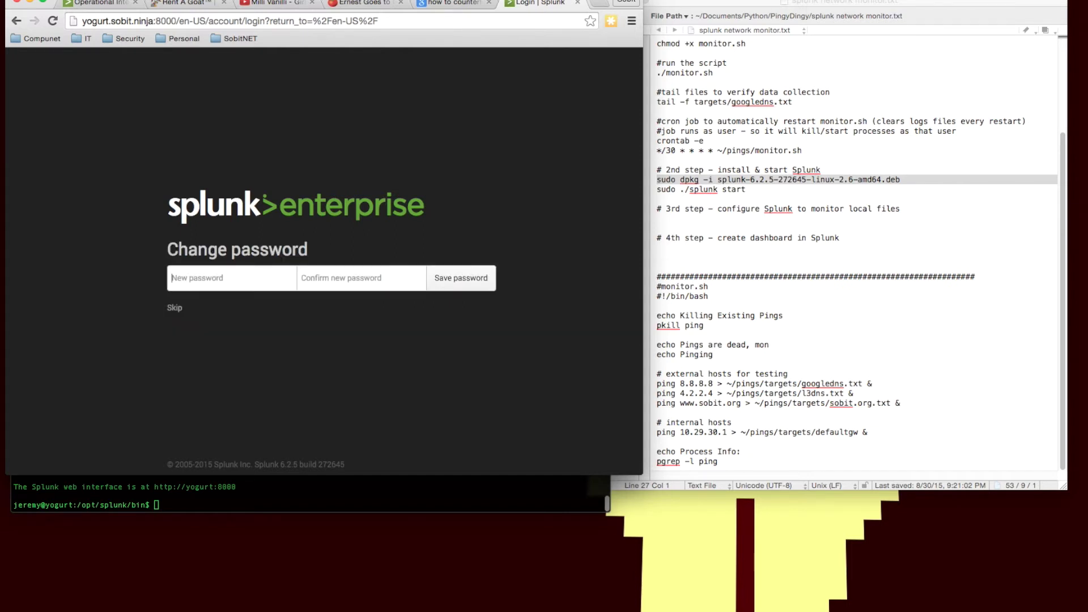
Step: Enter and confirm a new admin password, then save it
type("••••")
key("Tab")
type("•••••")
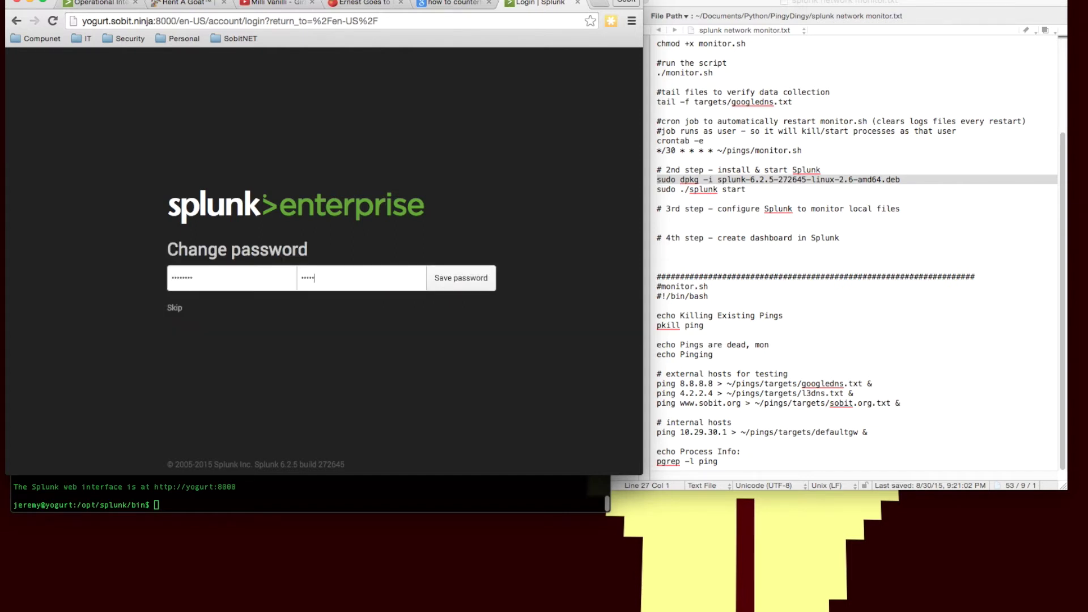
type("•••")
left_click(453, 287)
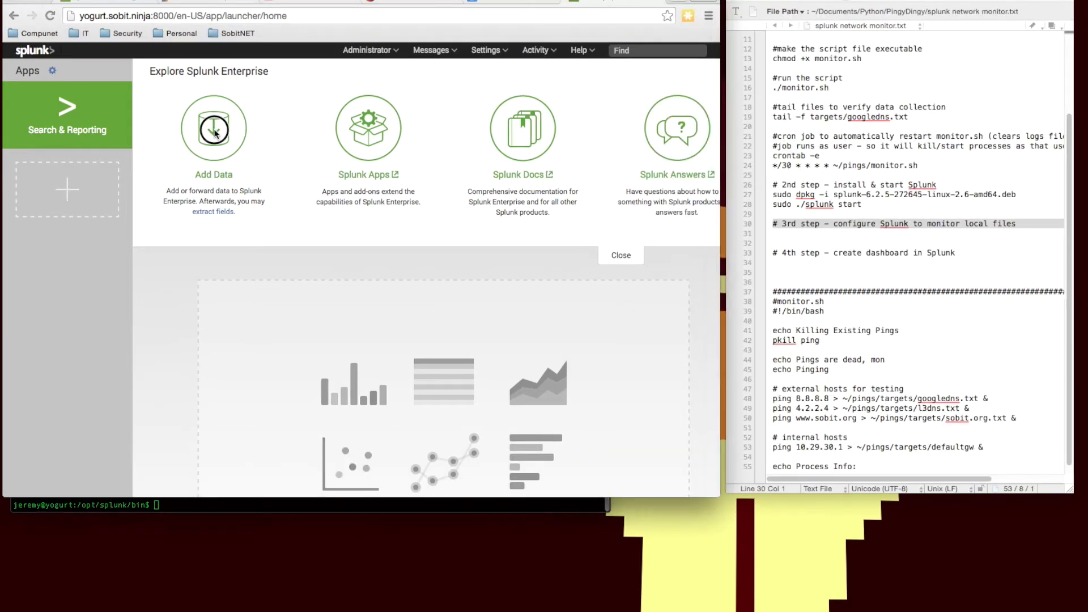
Step: Add a Files & Directories monitor input with the pings/targets folder as its source path
left_click(215, 149)
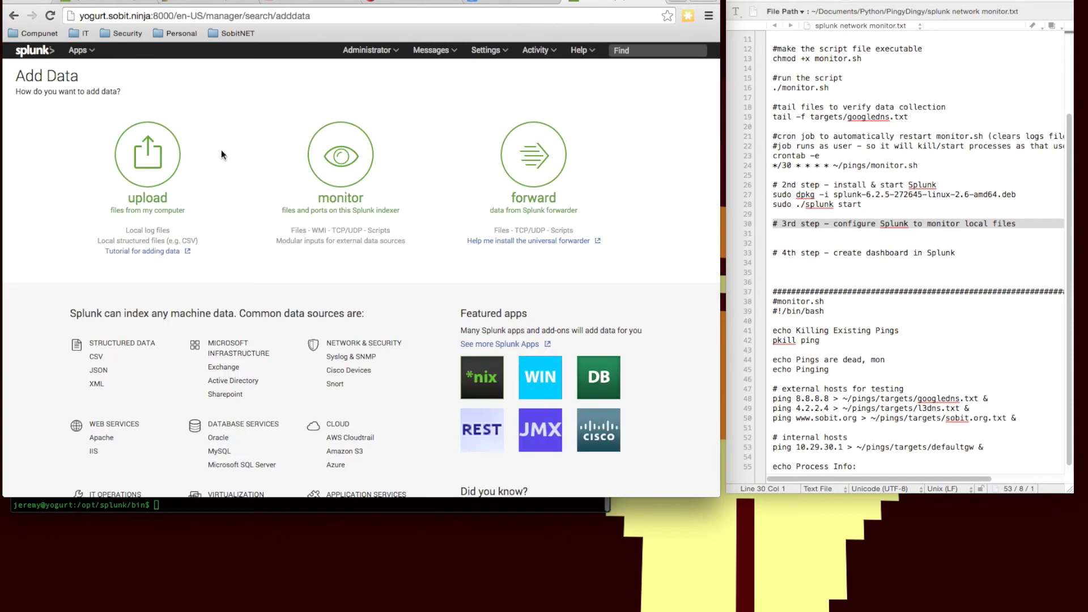
left_click(339, 215)
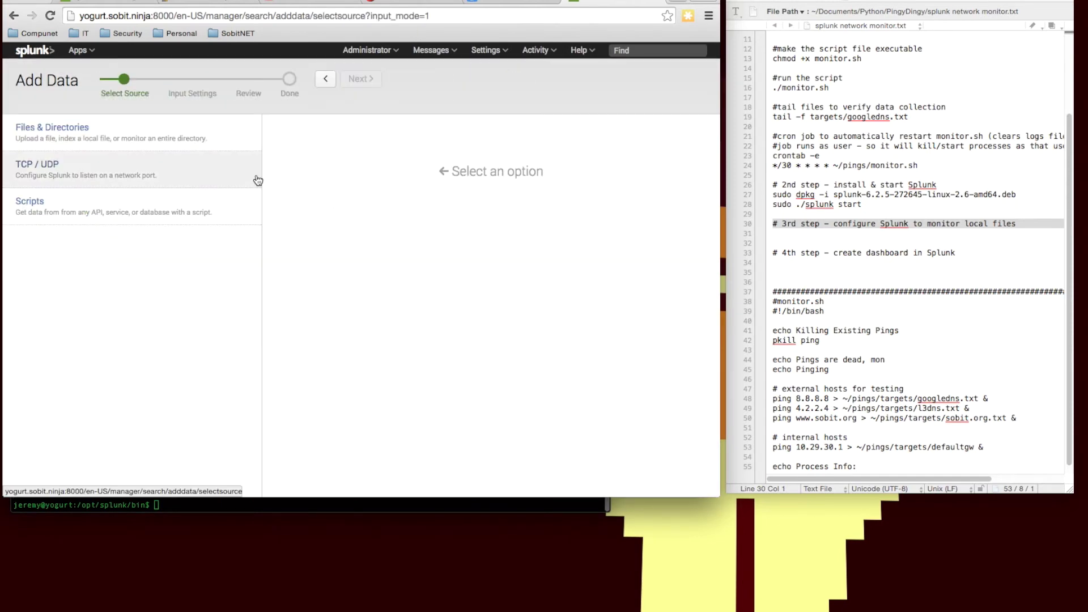
left_click(83, 136)
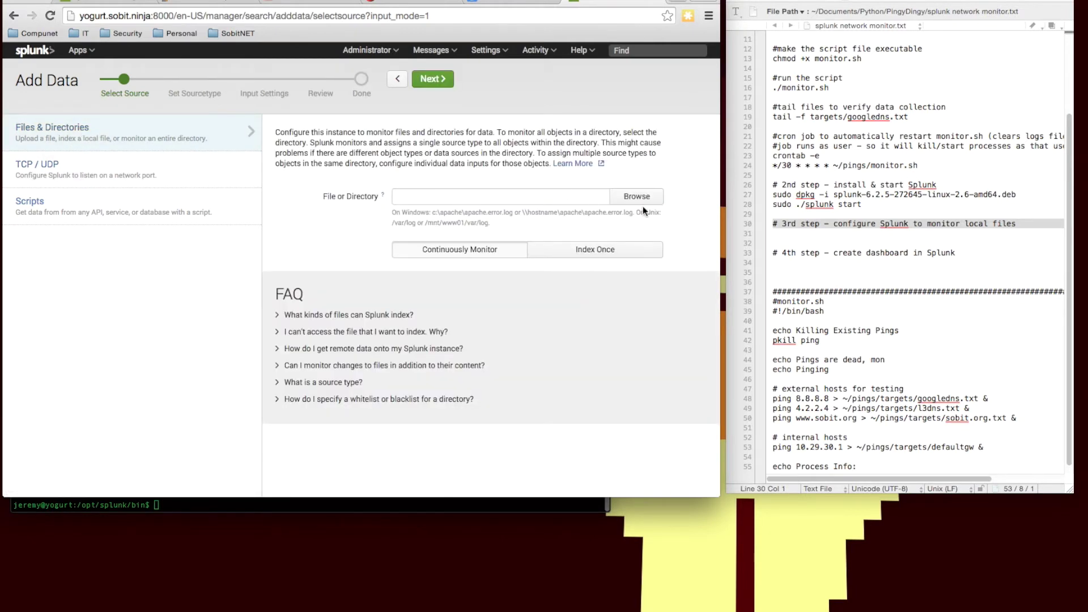
left_click(641, 199)
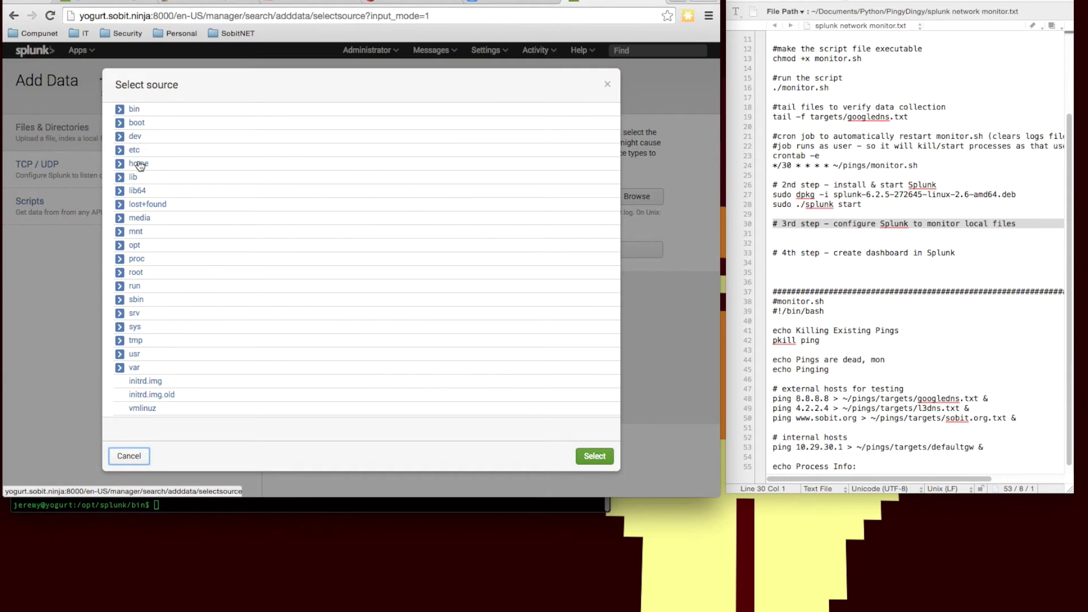
left_click(119, 164)
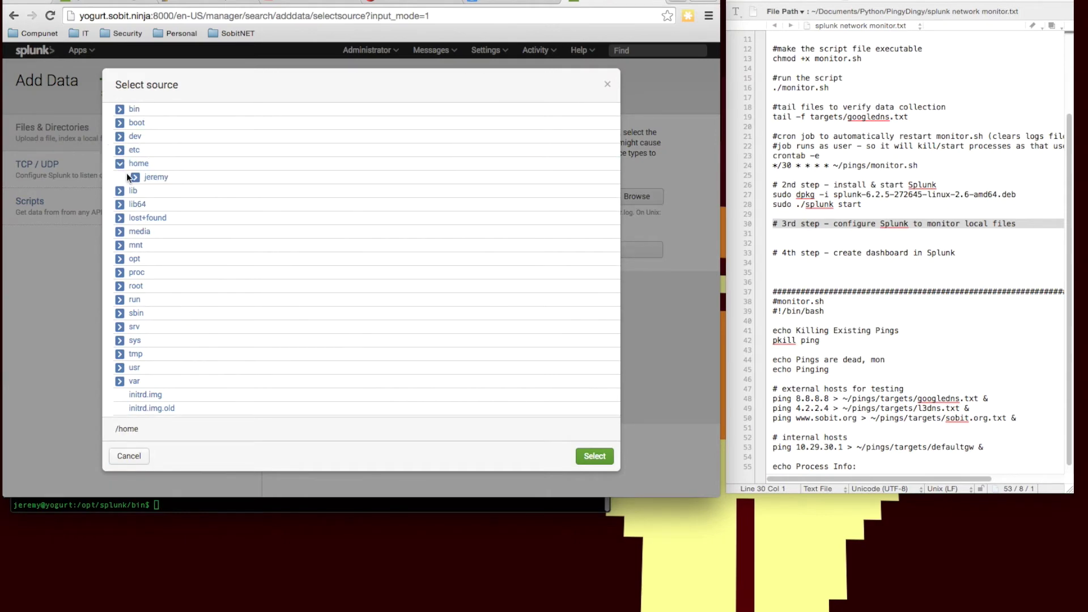
left_click(134, 177)
left_click(151, 191)
left_click(188, 206)
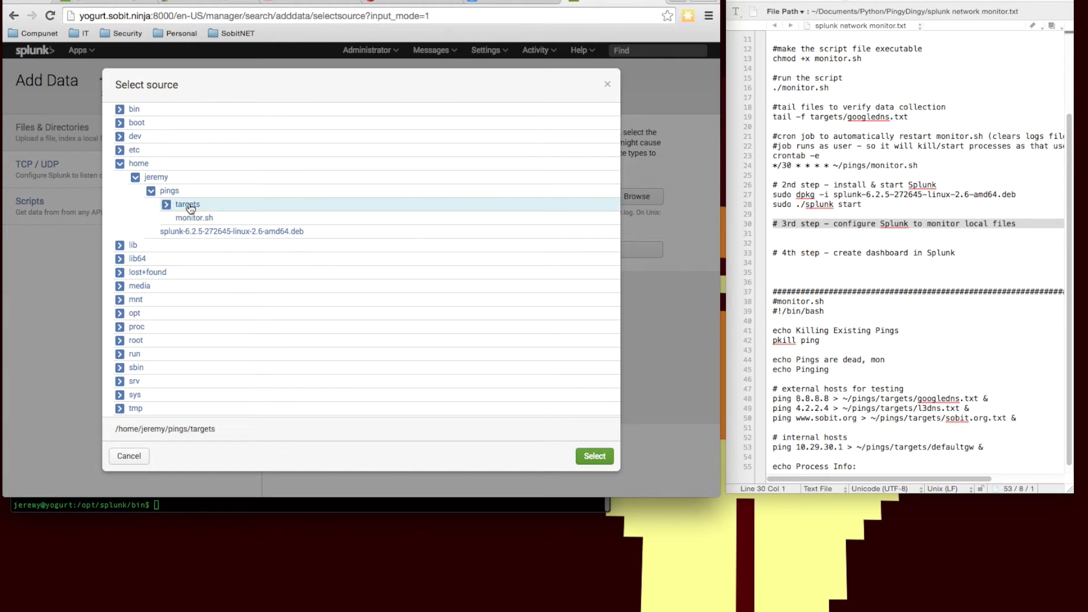
left_click(594, 456)
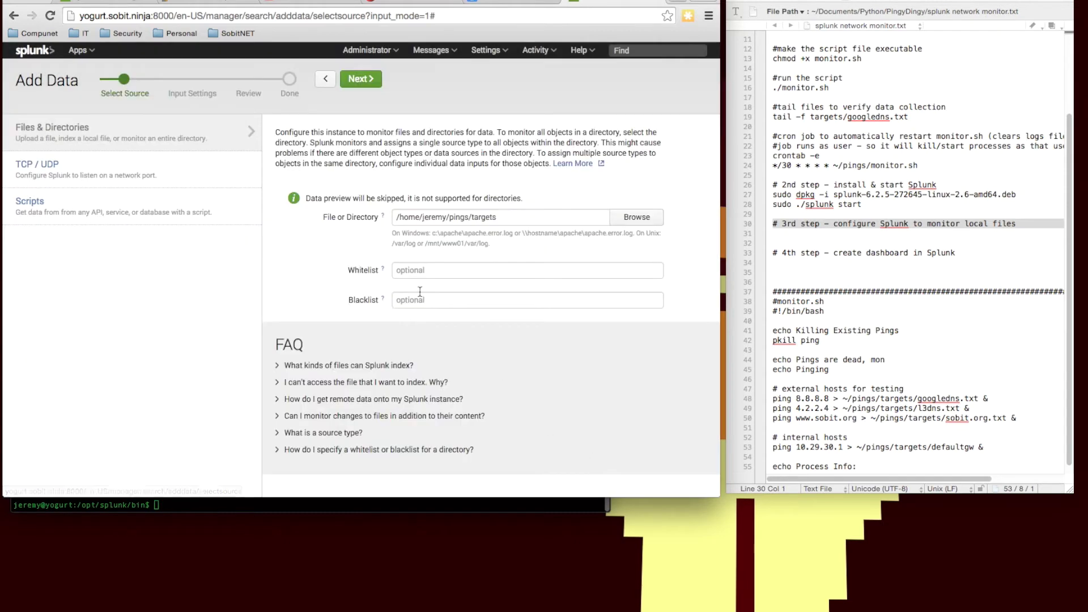
Step: Accept the input settings, review and submit the input, then start searching
left_click(360, 82)
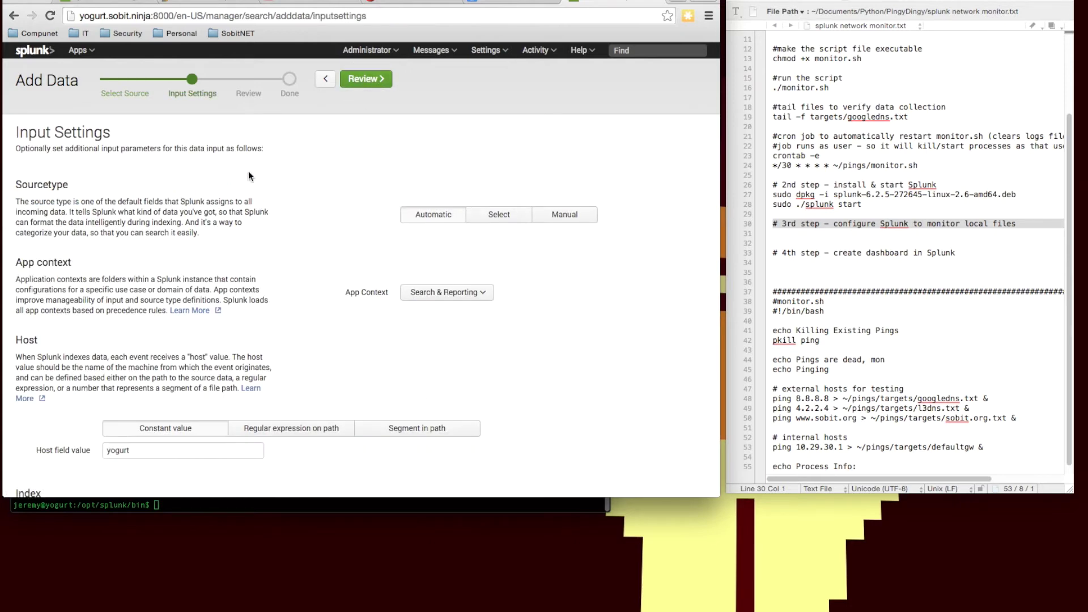
left_click(356, 82)
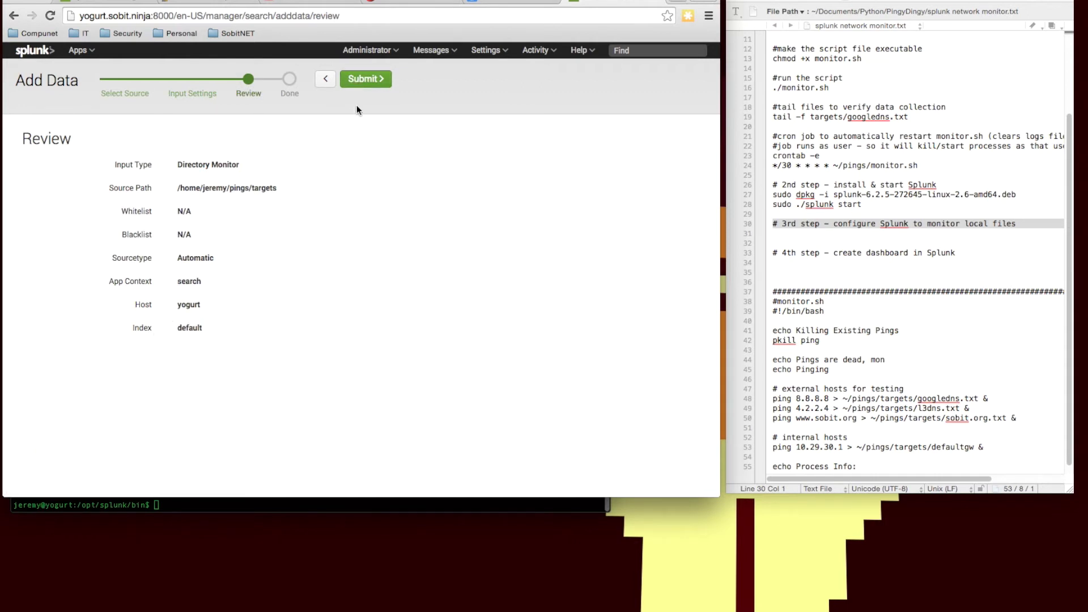
left_click(366, 79)
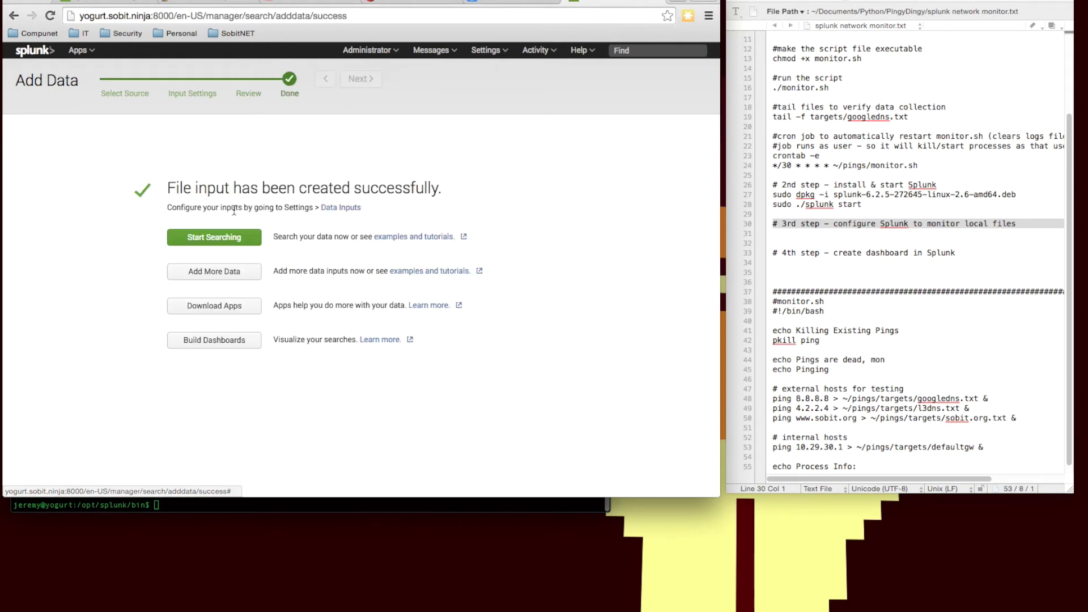
left_click(224, 241)
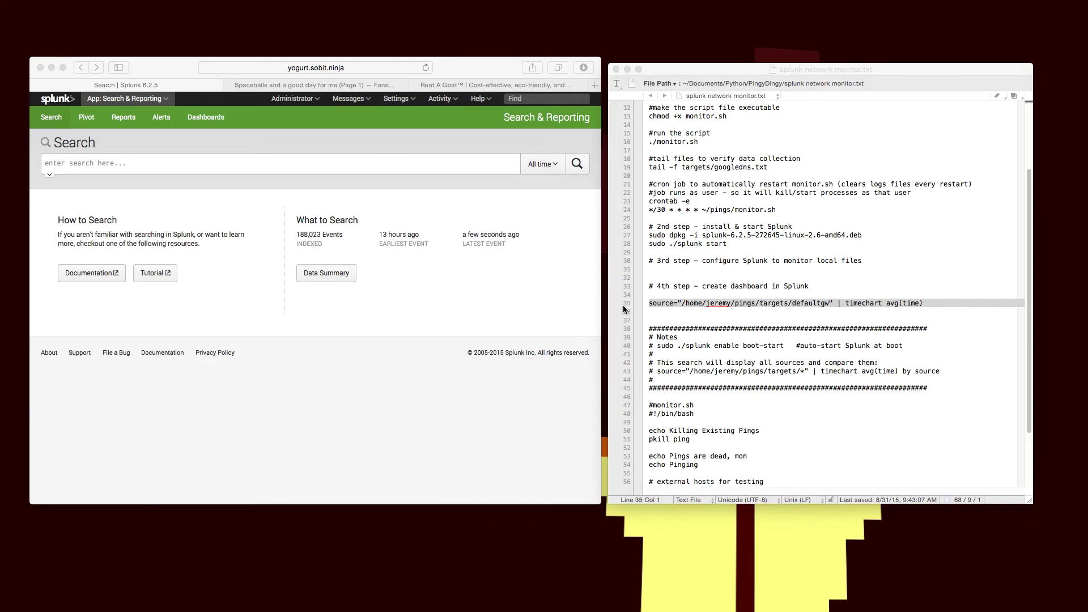
Step: Paste the defaultgw timechart avg(time) search and run it over a real-time 5 minute window
left_click(627, 306)
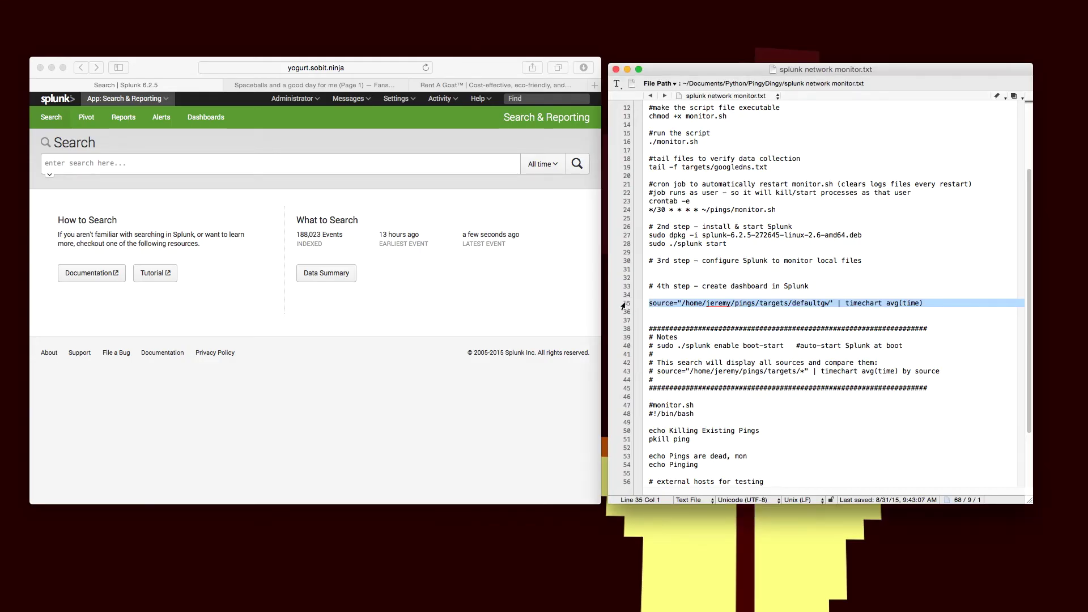
left_click(311, 167)
type("source=\"/home/jeremy/pings/targets/defaultgw\" | timechart avg(time)")
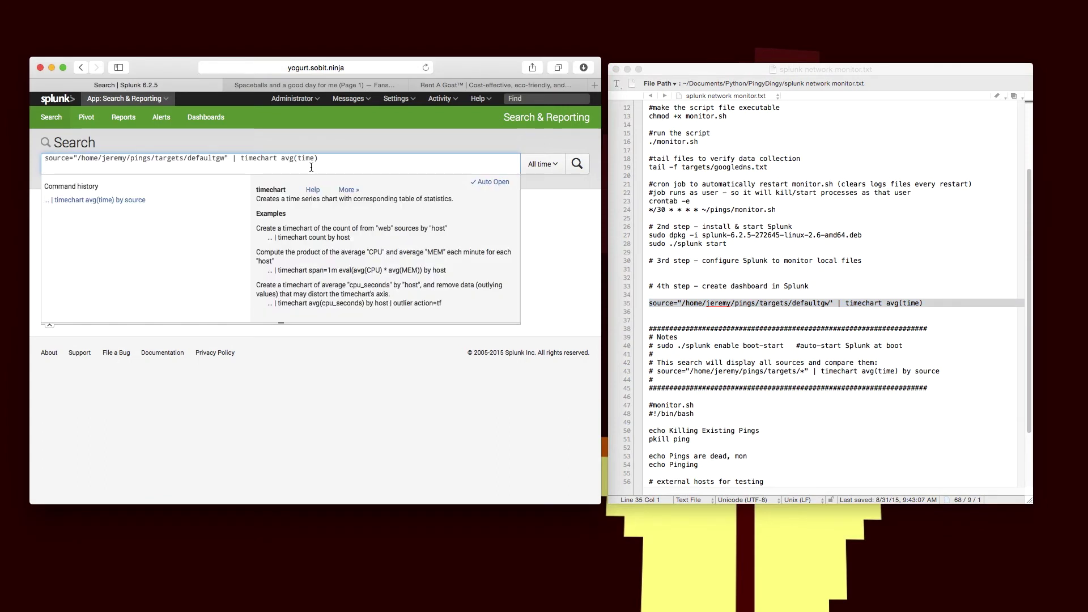
left_click(554, 166)
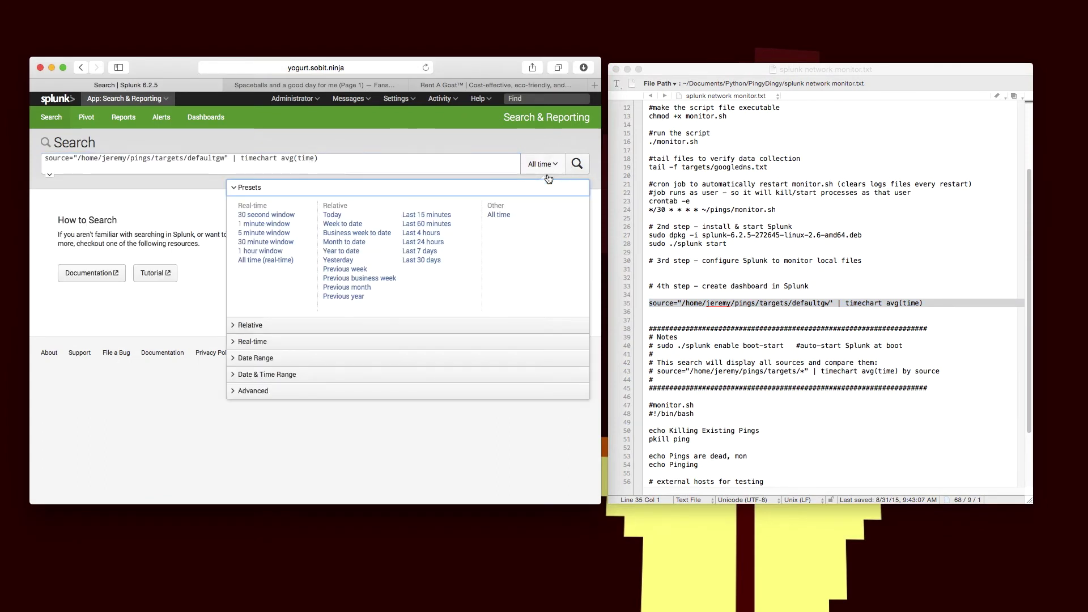
left_click(264, 232)
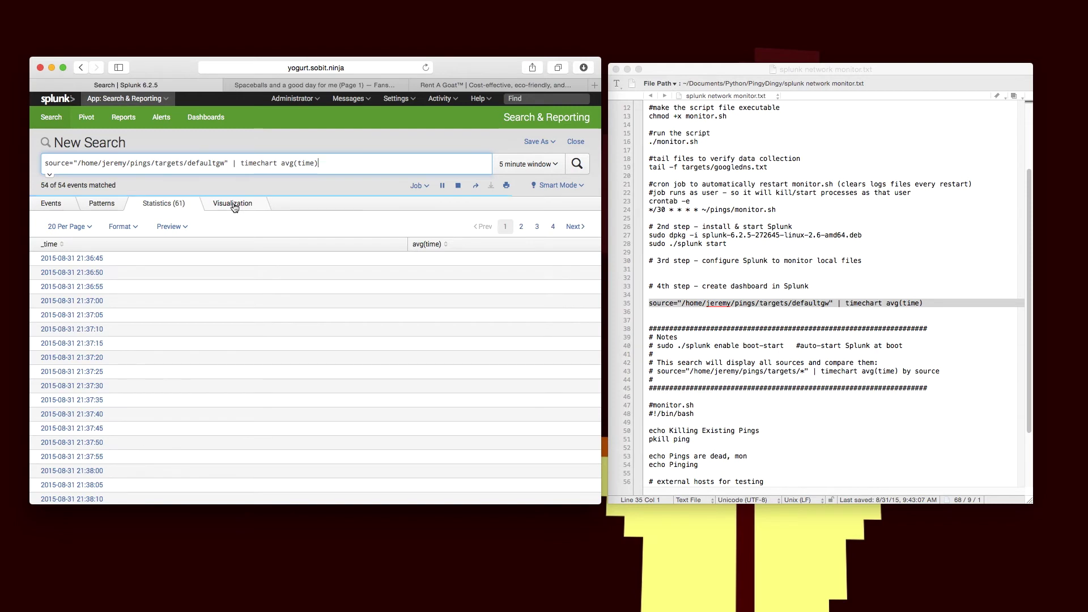
Step: Show the search results as a Column chart visualization
left_click(233, 204)
mouse_move(262, 276)
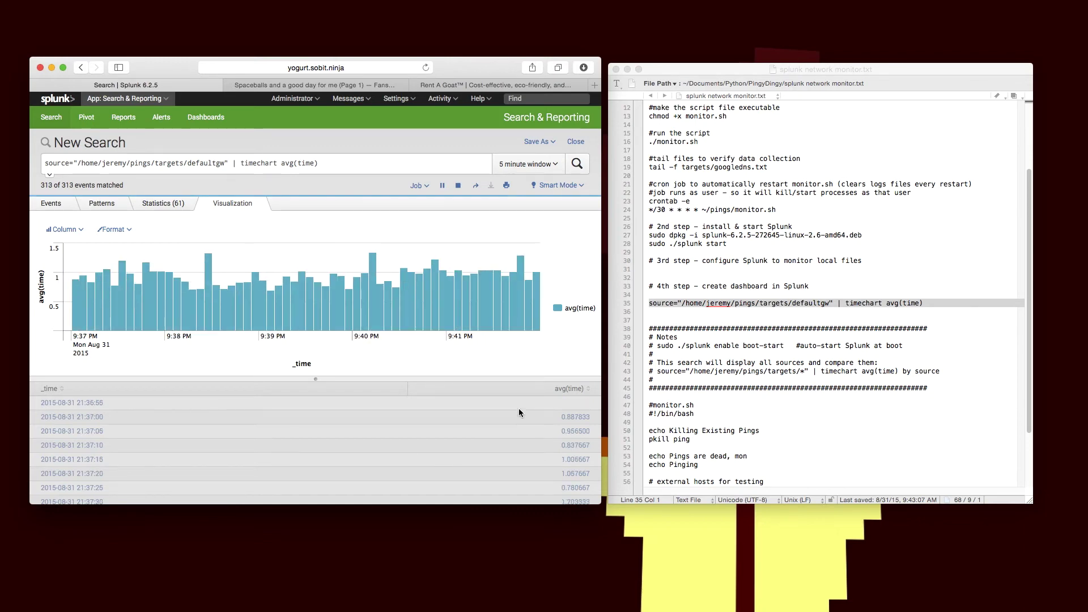
left_click(69, 232)
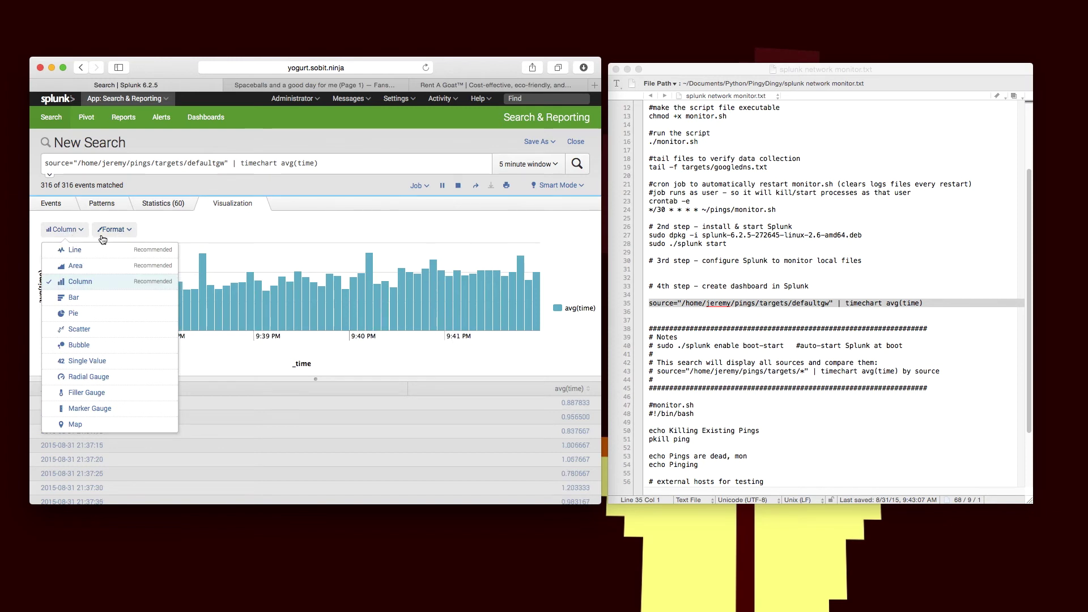
Step: Format the chart: keep the X-axis title, set Y-axis title and legend position to None
left_click(102, 235)
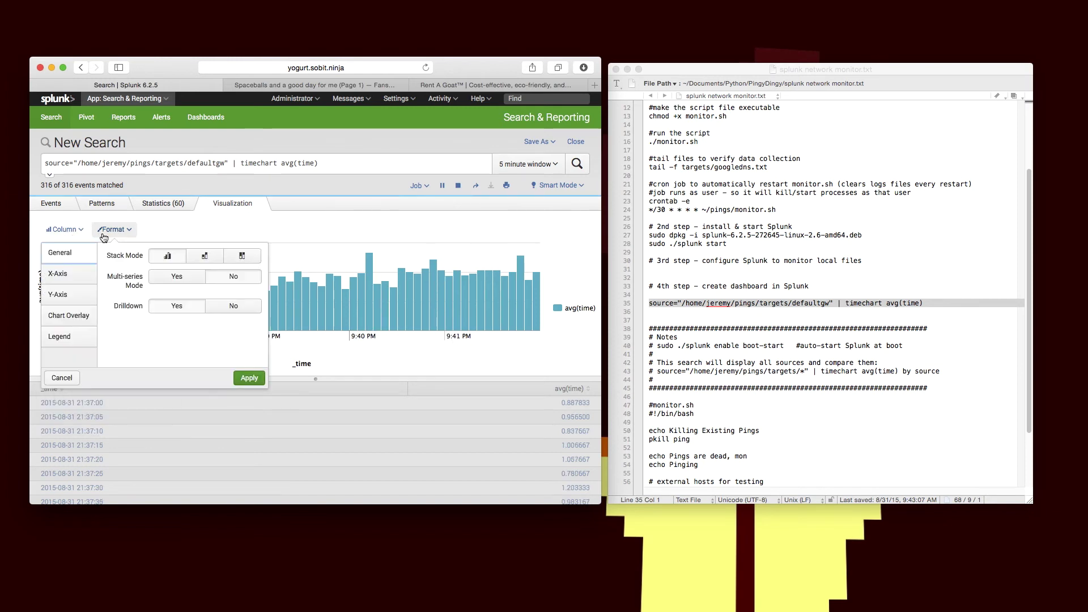
left_click(57, 273)
left_click(195, 256)
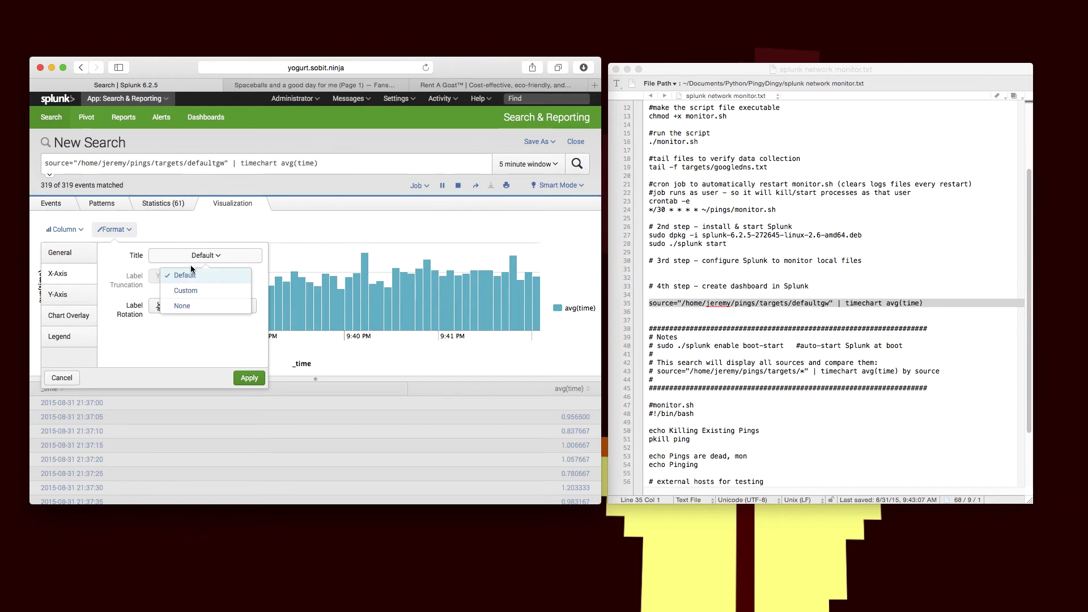
left_click(187, 274)
left_click(71, 295)
left_click(196, 256)
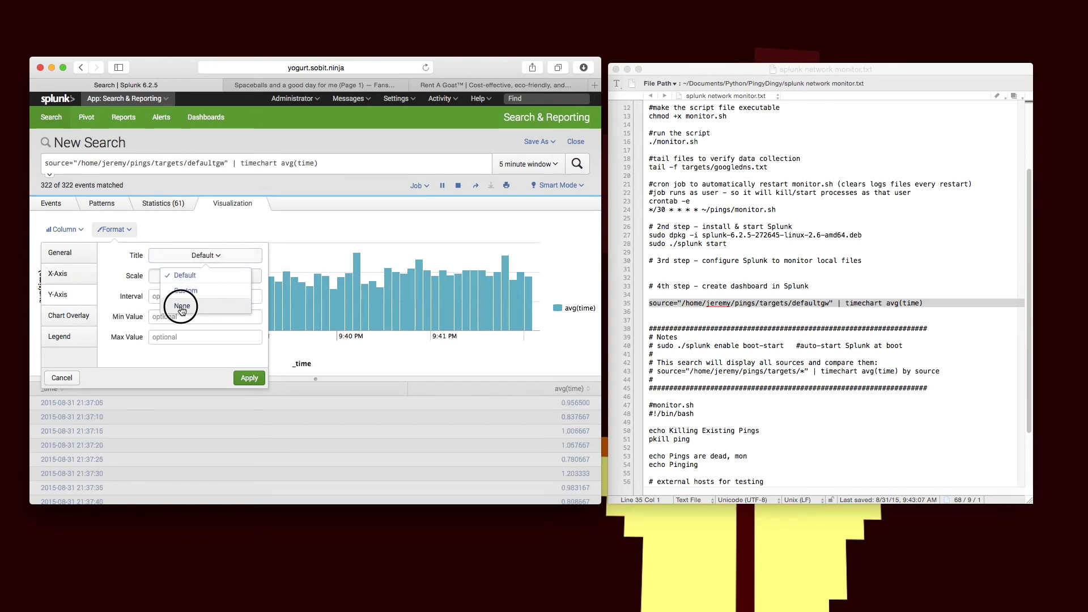
left_click(182, 307)
left_click(79, 337)
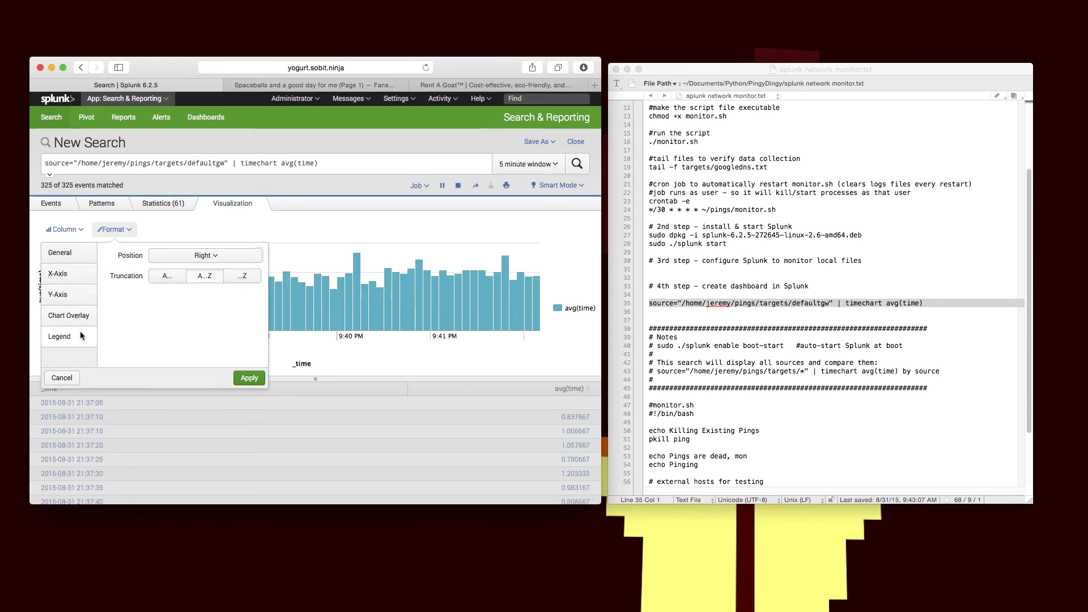
left_click(173, 255)
left_click(168, 336)
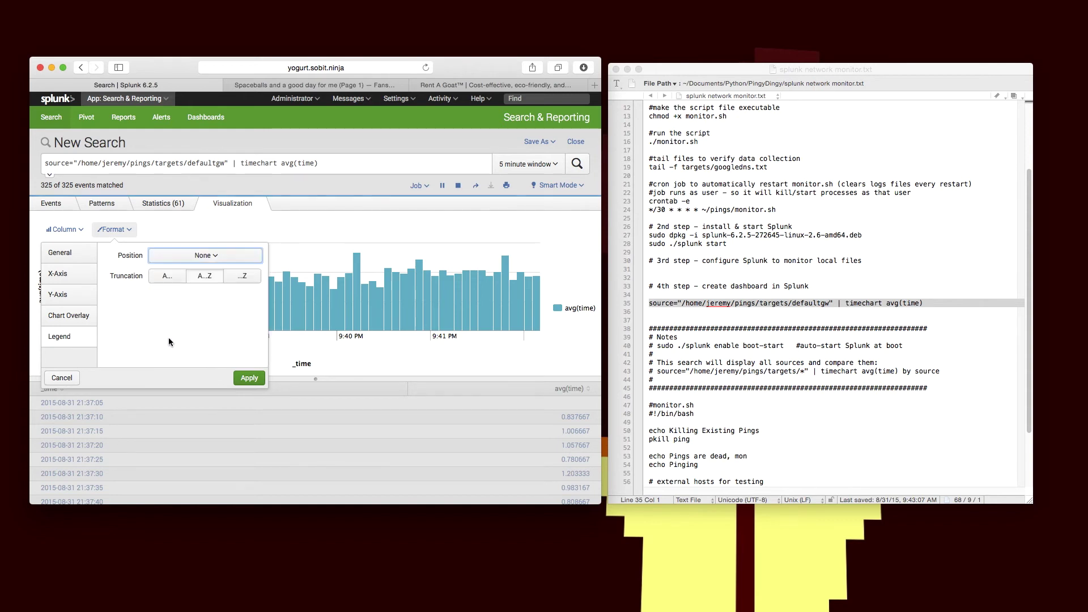
left_click(249, 378)
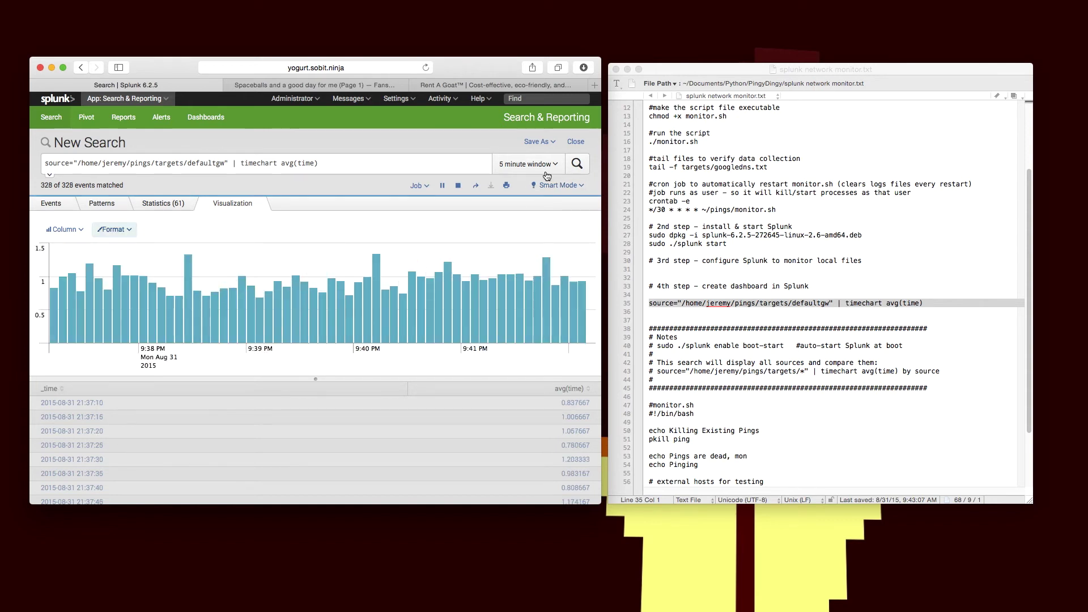
Step: Save the chart as a dashboard panel on a new dashboard titled 'Real Time Ping'
left_click(549, 144)
left_click(515, 178)
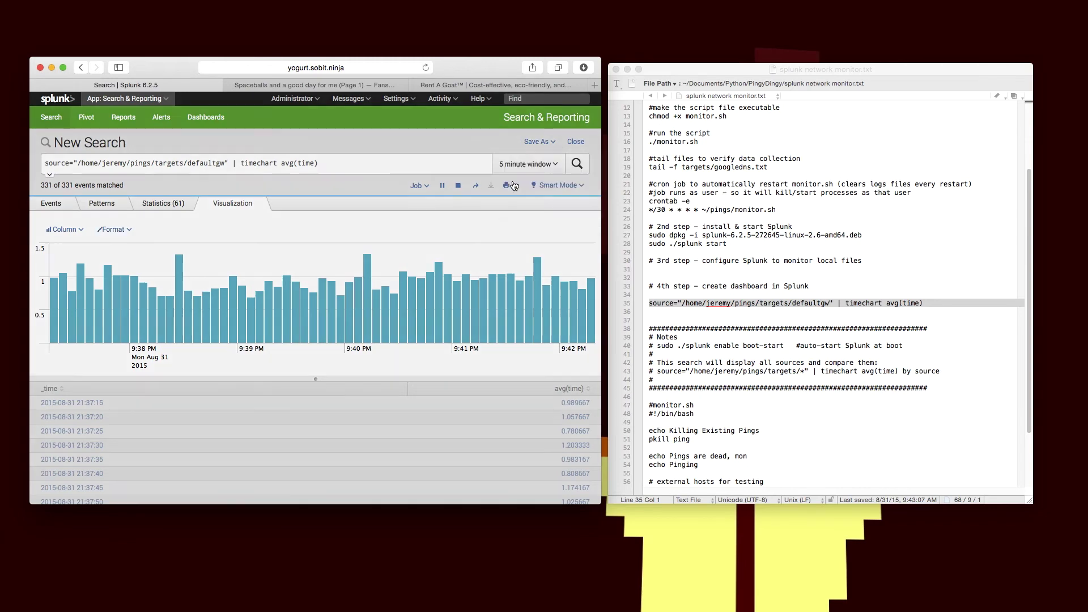
left_click_drag(315, 124, 513, 175)
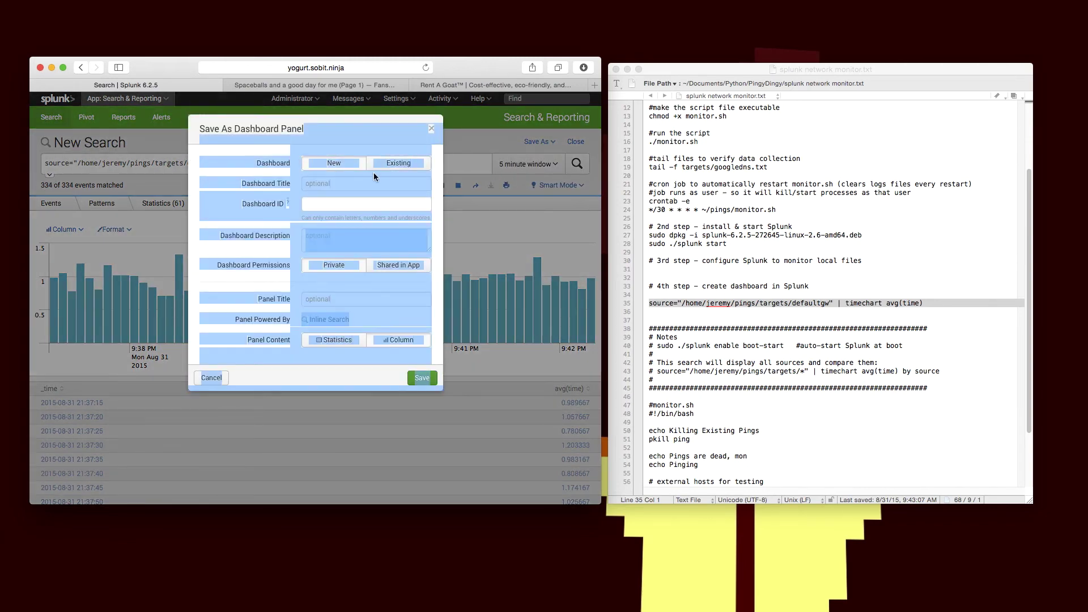
left_click(368, 203)
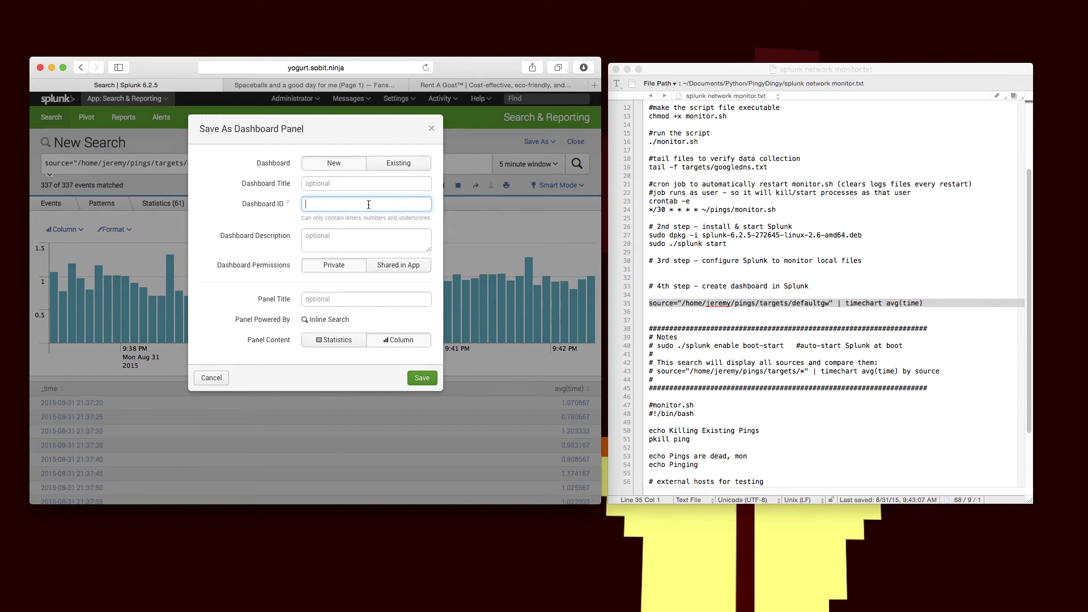
left_click(339, 184)
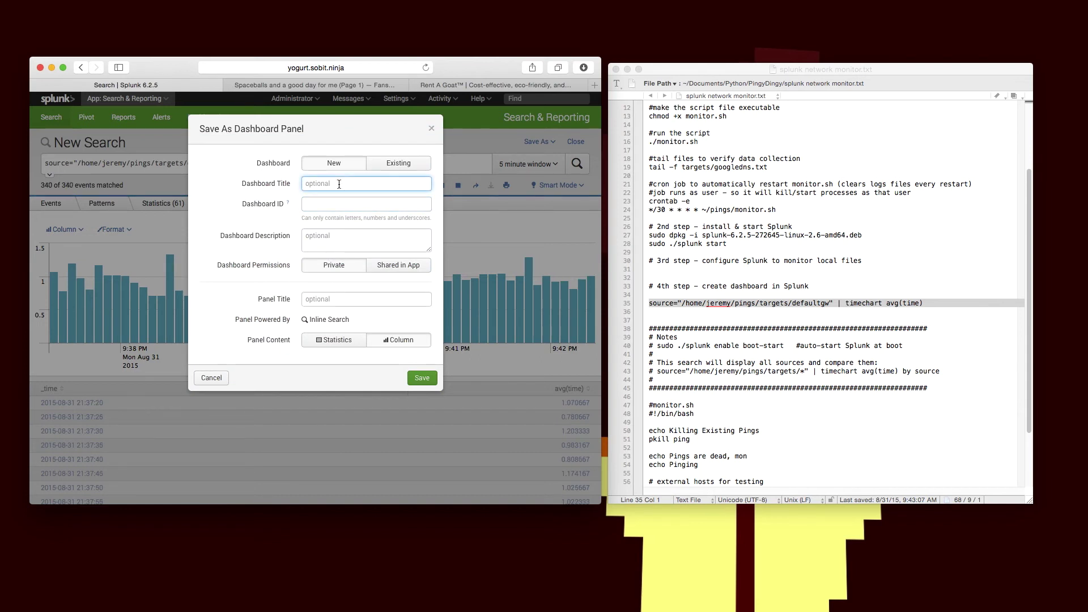
type("Real")
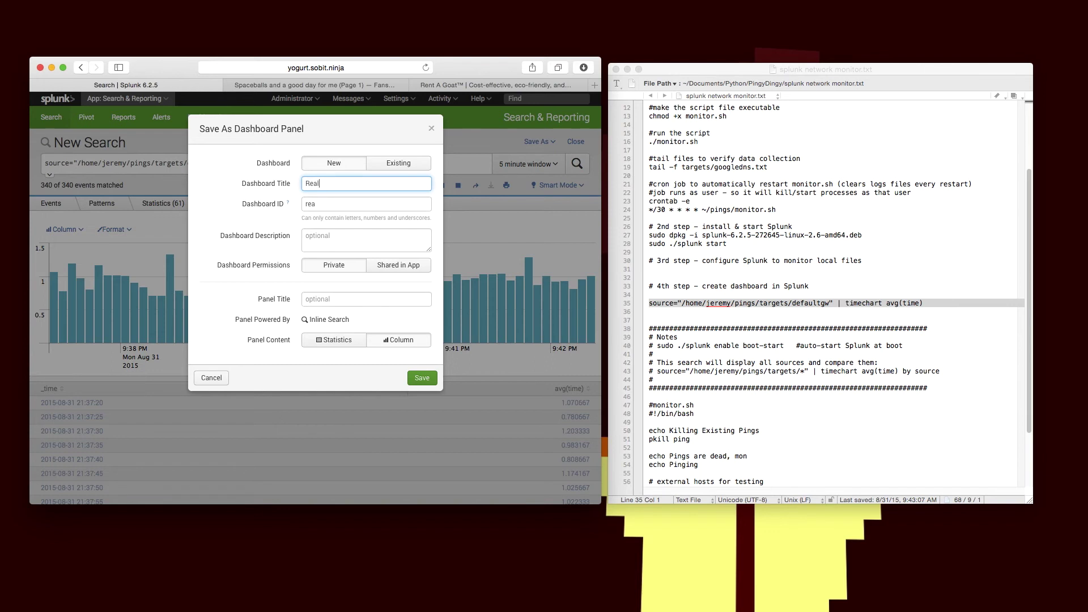
type(" time")
key("BackSpace")
key("BackSpace")
key("BackSpace")
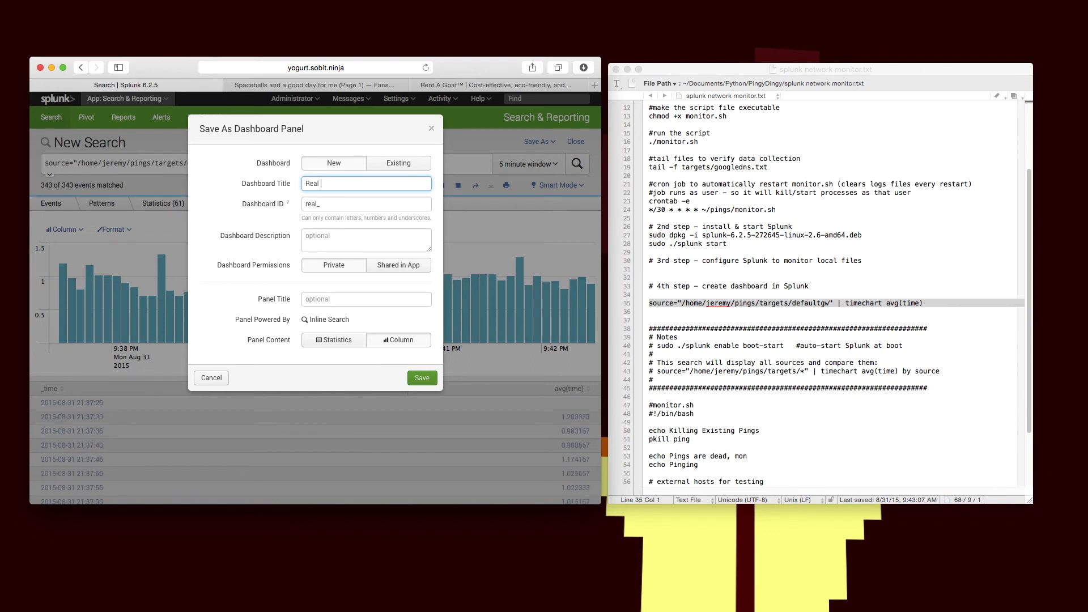
type("T")
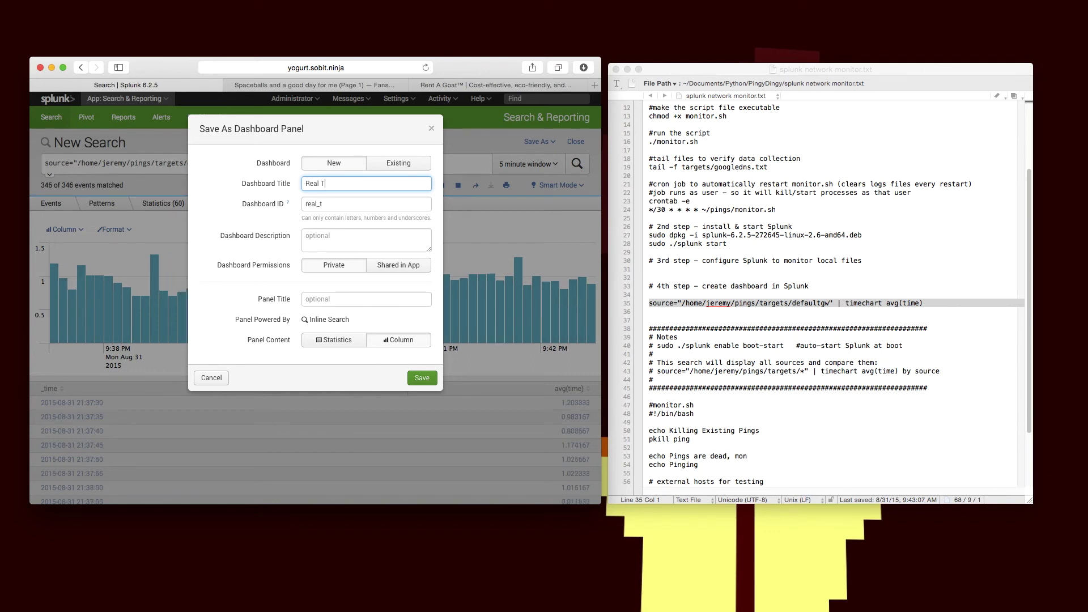
type("ime Ping")
Step: Share the dashboard in the App, title the panel 'Default Gateway', and save
mouse_move(341, 317)
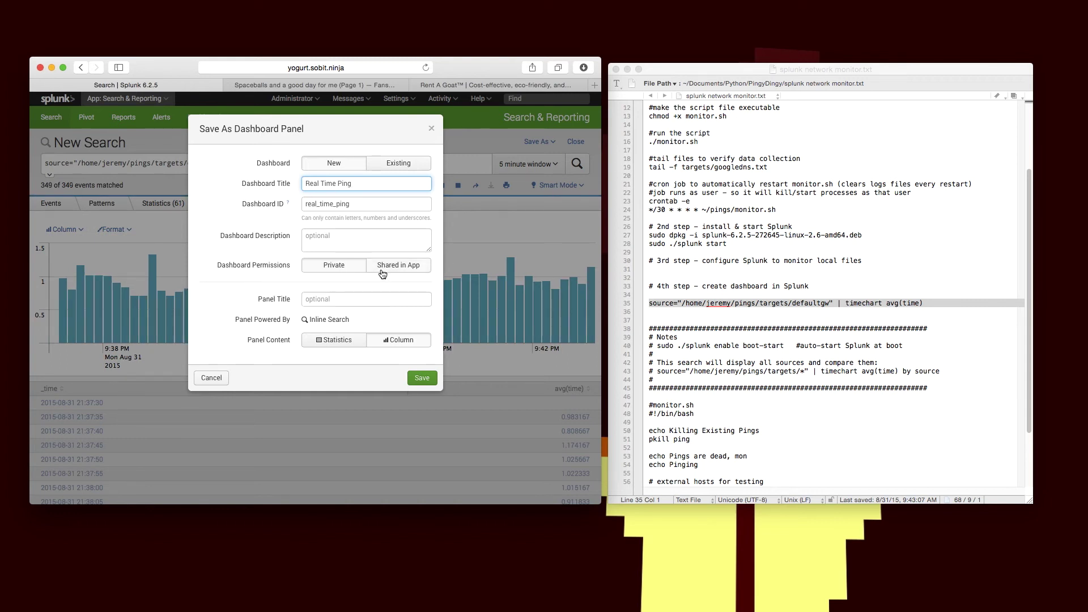
left_click(382, 266)
left_click(326, 299)
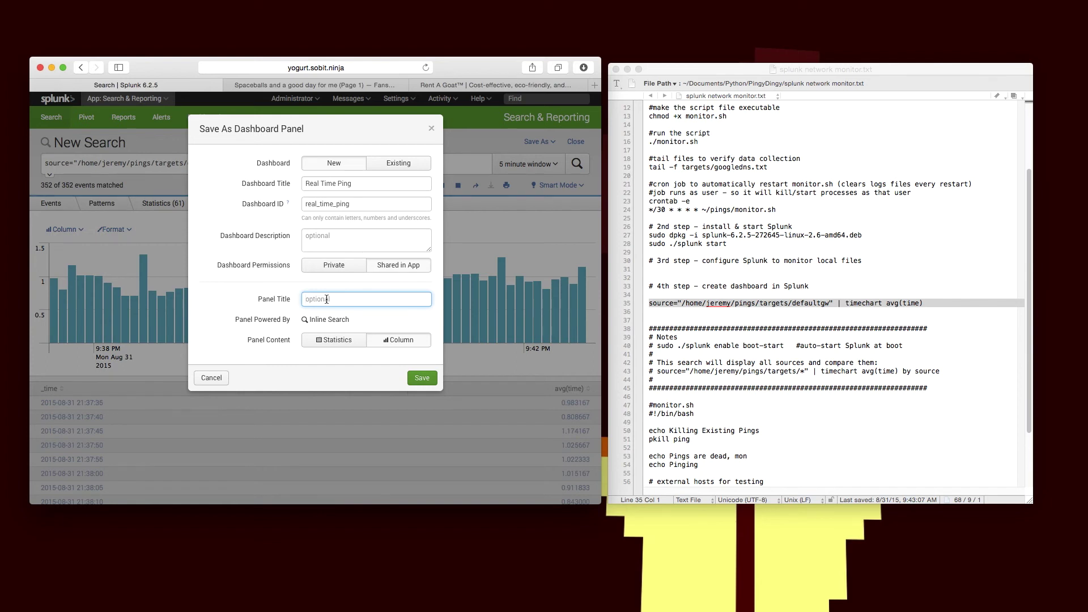
type("Default Gat")
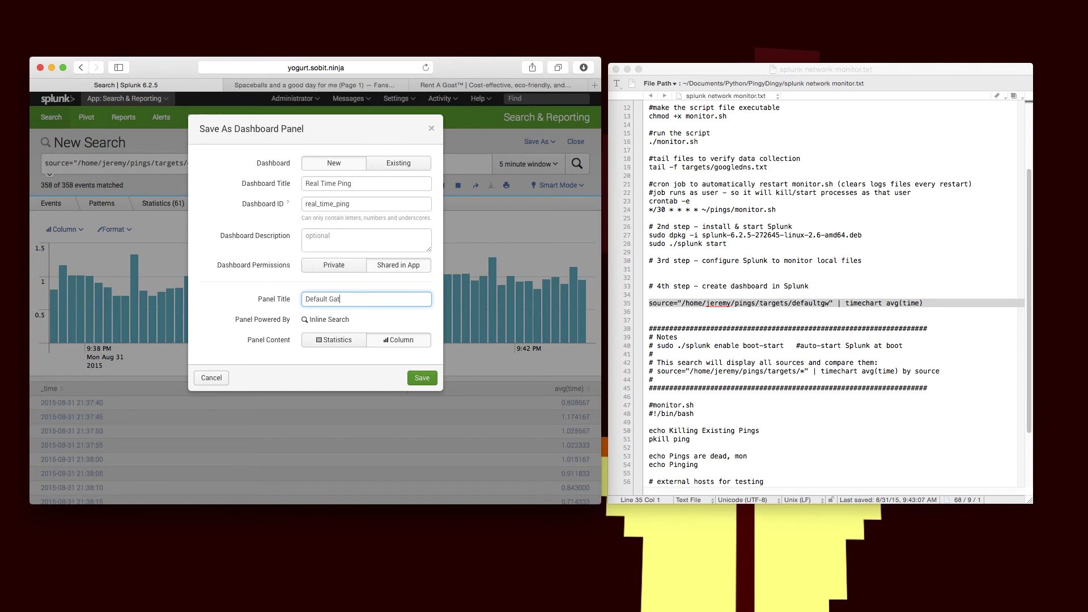
type("eway")
left_click(424, 378)
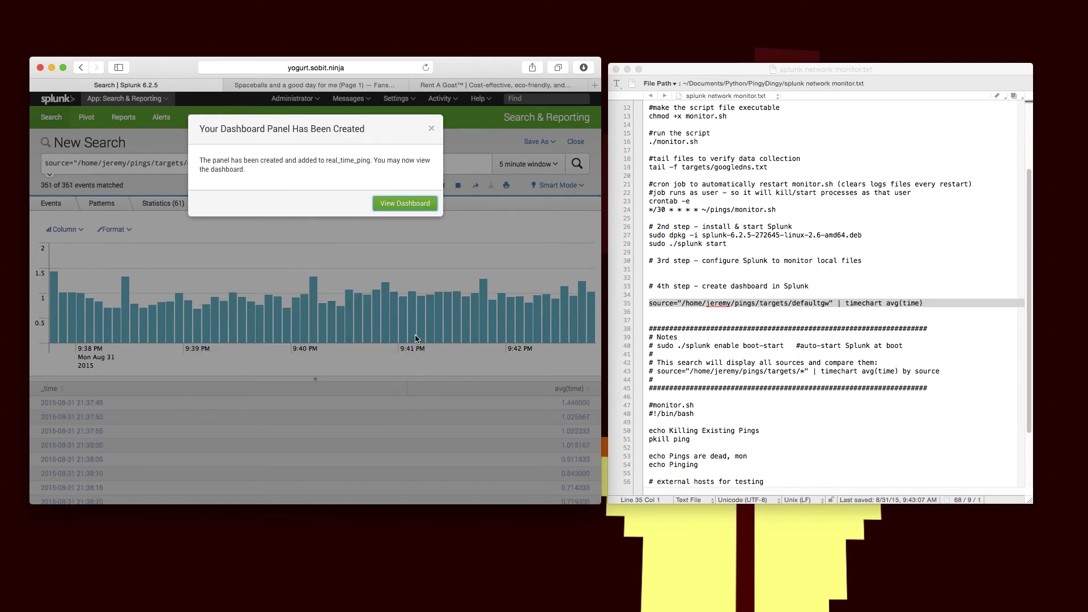
Step: Open the newly saved Real Time Ping dashboard from the save confirmation
left_click(404, 204)
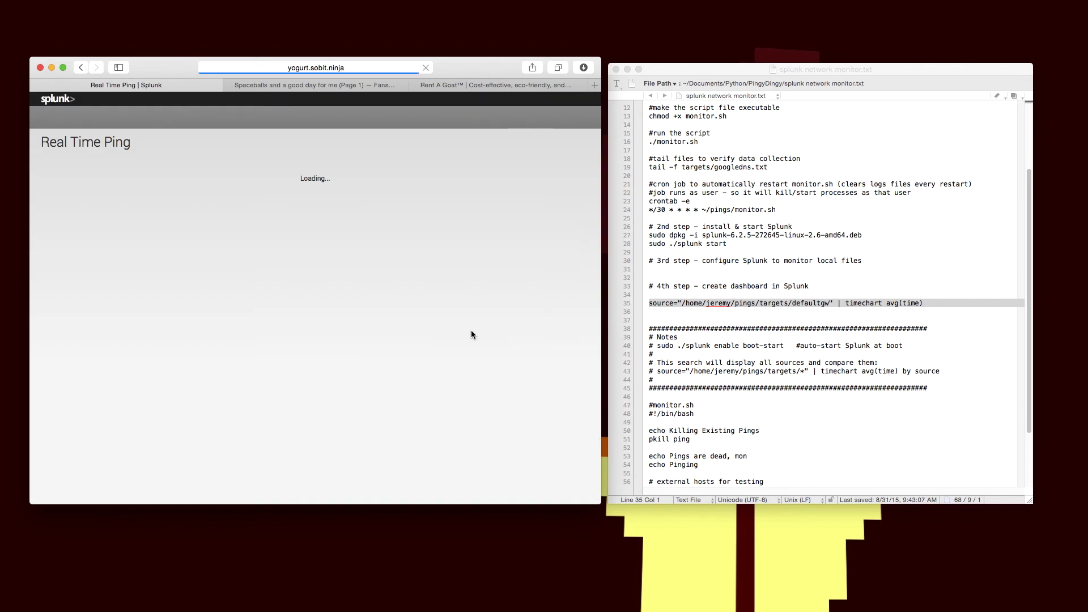